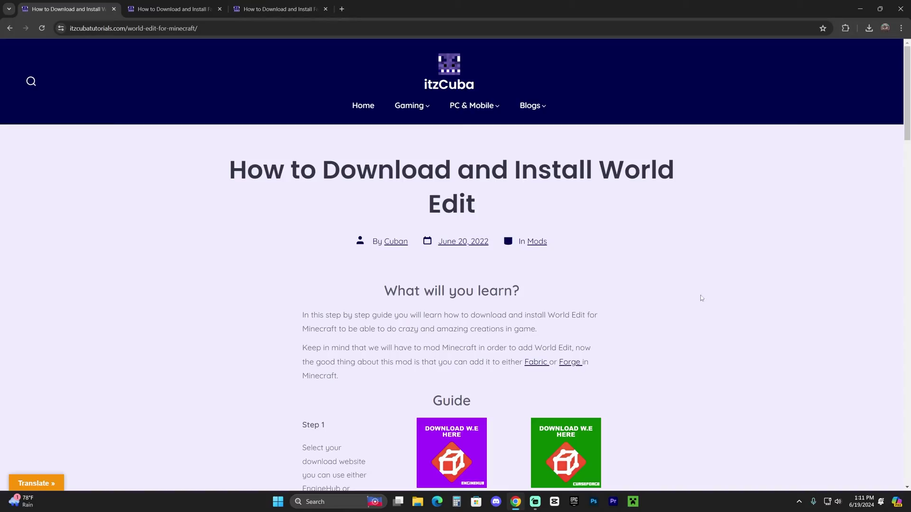
Open WorldEdit's files page on CurseForge from the World Edit installation guide
{"action": "left_click_drag", "start_coordinate": [515, 176], "coordinate": [640, 178]}
{"action": "left_click", "coordinate": [612, 196]}
{"action": "scroll", "coordinate": [632, 203], "scroll_direction": "down", "scroll_amount": 12}
{"action": "scroll", "coordinate": [733, 184], "scroll_direction": "up", "scroll_amount": 15}
{"action": "scroll", "coordinate": [636, 242], "scroll_direction": "down", "scroll_amount": 3}
{"action": "scroll", "coordinate": [592, 177], "scroll_direction": "down", "scroll_amount": 3}
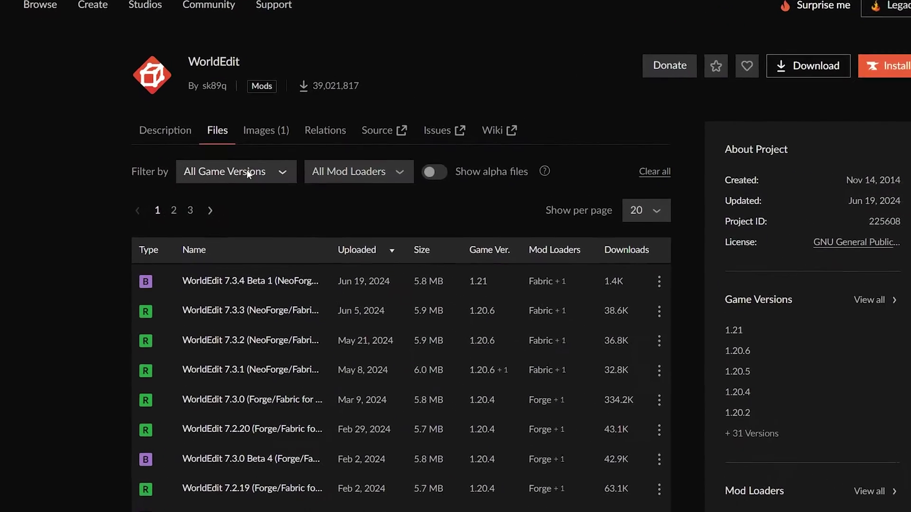
Filter the WorldEdit files to game version 1.21 and download the WorldEdit 7.3.4 Beta 1 file
{"action": "left_click", "coordinate": [260, 172]}
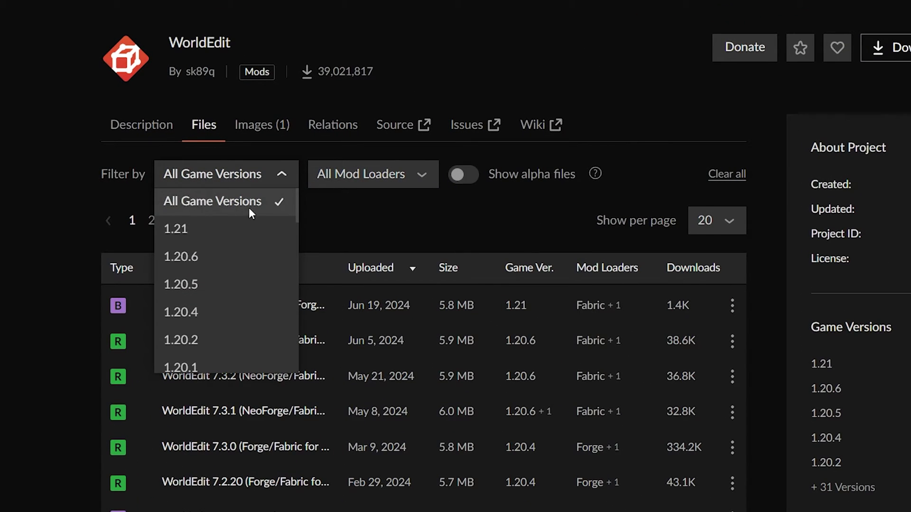
{"action": "left_click", "coordinate": [186, 228]}
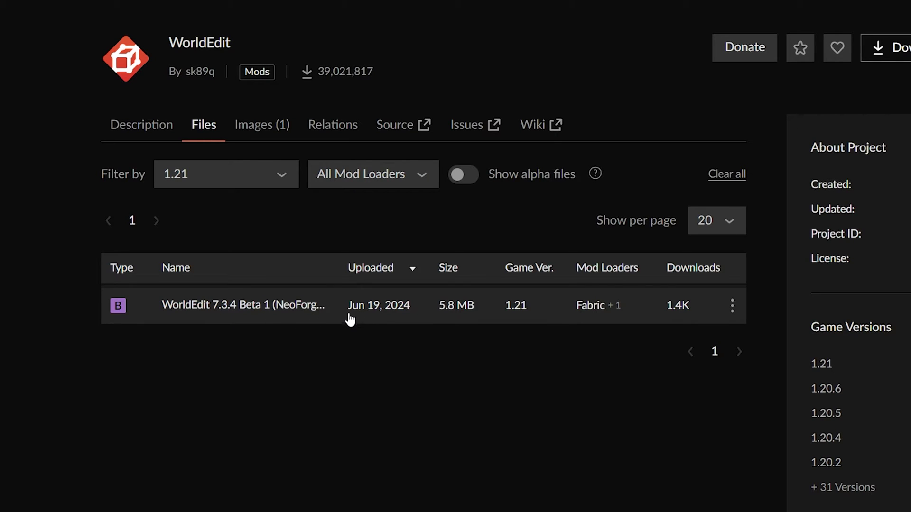
{"action": "left_click", "coordinate": [732, 305]}
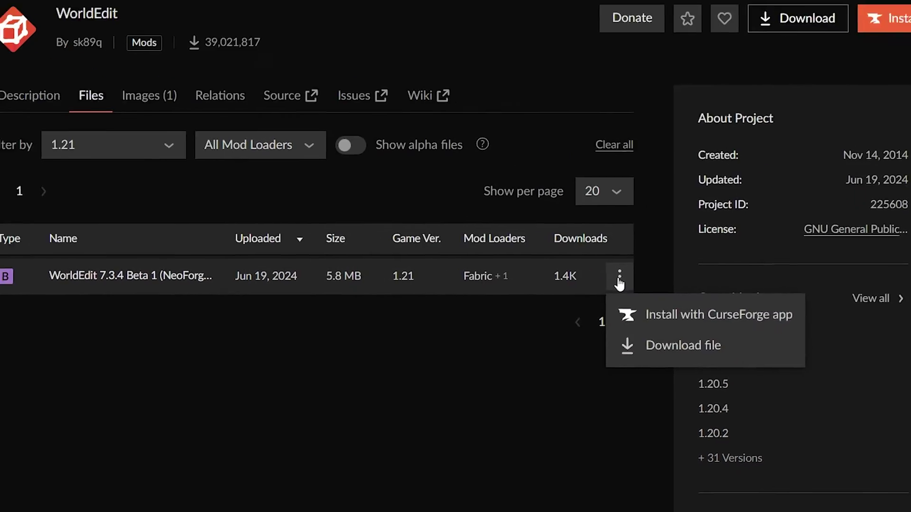
{"action": "left_click", "coordinate": [659, 345]}
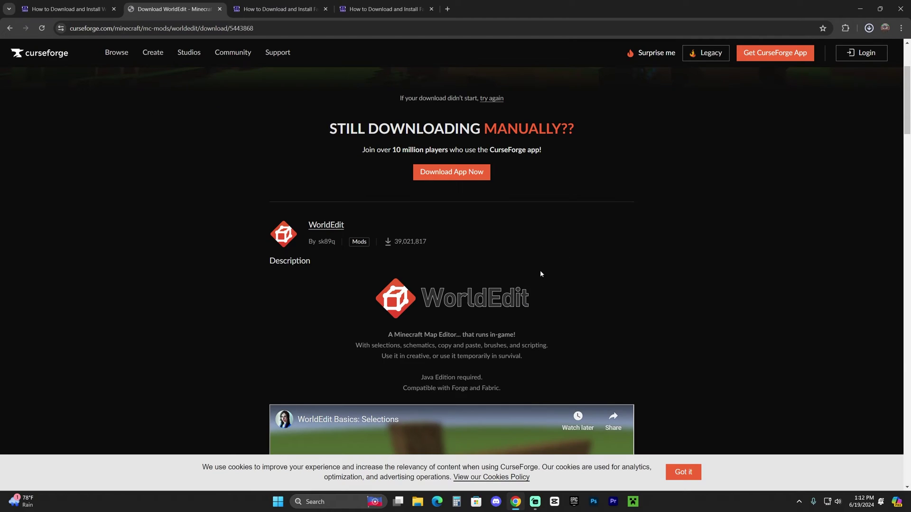
{"action": "scroll", "coordinate": [536, 273], "scroll_direction": "down", "scroll_amount": 2}
{"action": "scroll", "coordinate": [616, 294], "scroll_direction": "up", "scroll_amount": 5}
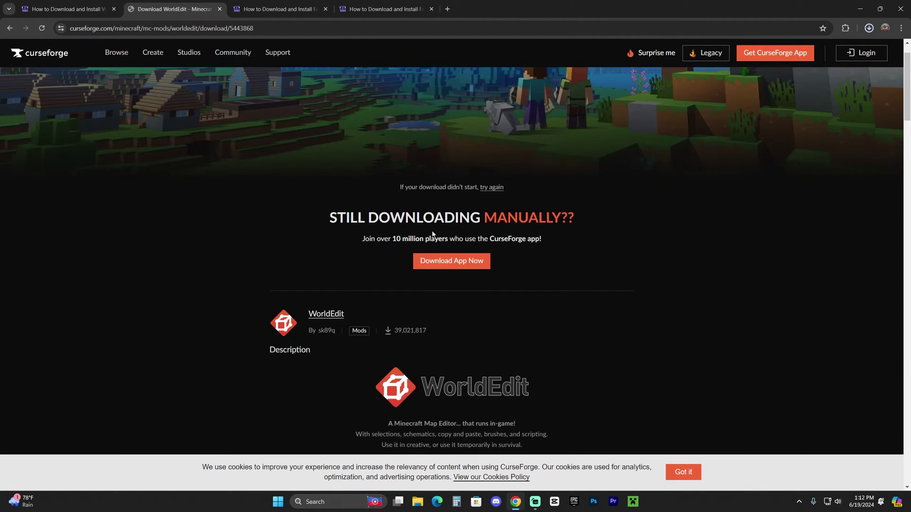
{"action": "scroll", "coordinate": [663, 314], "scroll_direction": "down", "scroll_amount": 5}
{"action": "scroll", "coordinate": [505, 245], "scroll_direction": "up", "scroll_amount": 5}
{"action": "scroll", "coordinate": [590, 271], "scroll_direction": "down", "scroll_amount": 5}
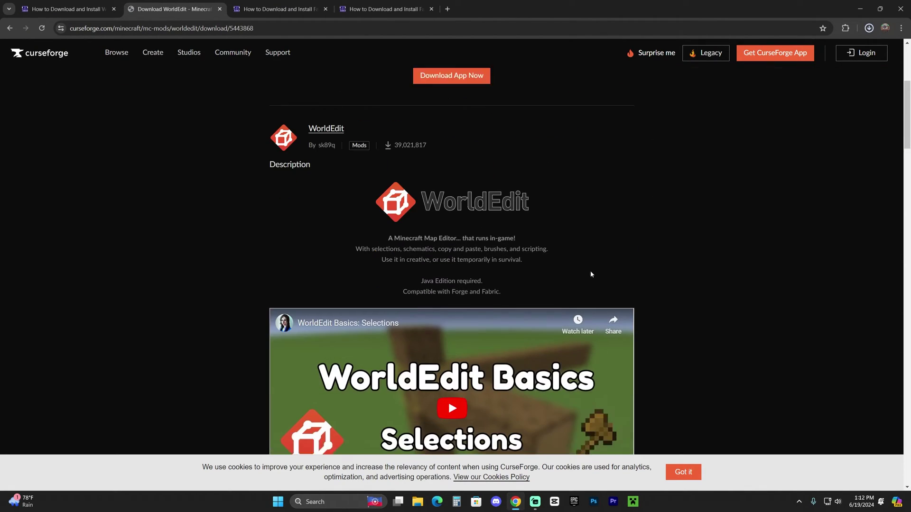
{"action": "scroll", "coordinate": [583, 244], "scroll_direction": "up", "scroll_amount": 2}
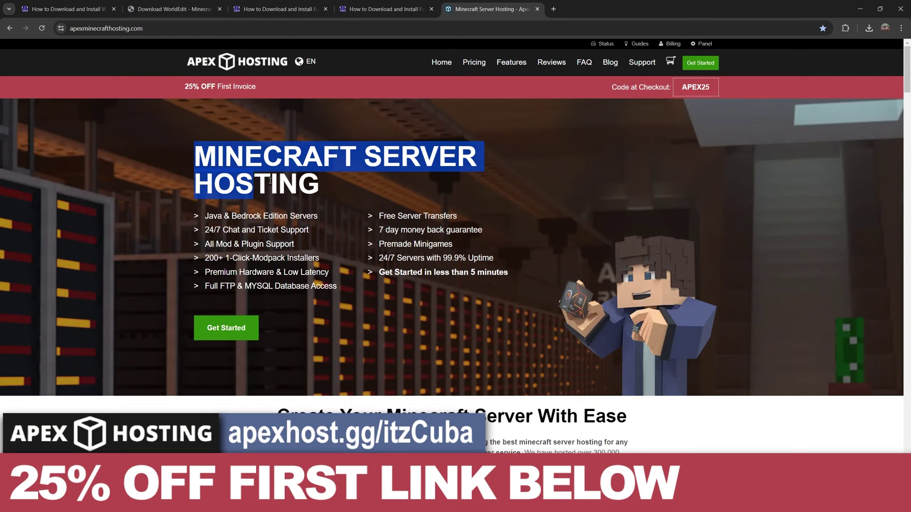
Review Apex Hosting's Minecraft server features and run the ping test for its server locations
{"action": "scroll", "coordinate": [476, 213], "scroll_direction": "down", "scroll_amount": 9}
{"action": "scroll", "coordinate": [477, 214], "scroll_direction": "up", "scroll_amount": 9}
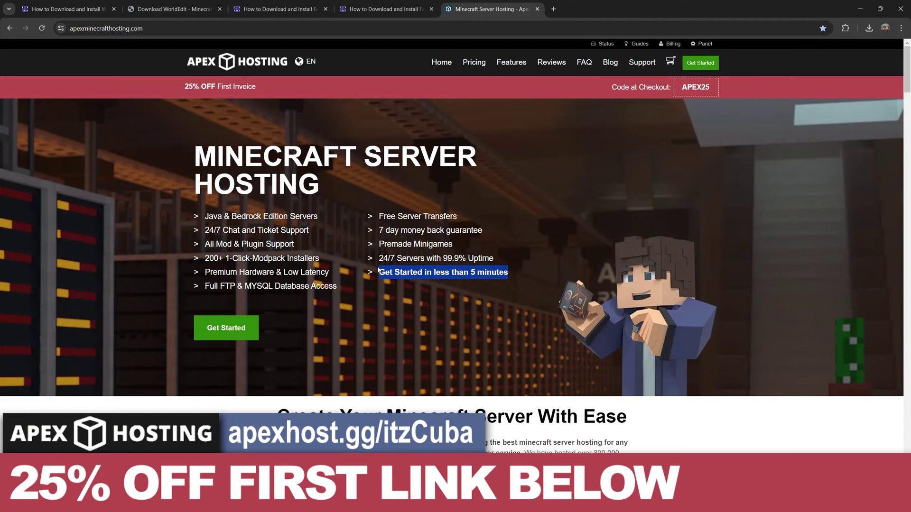
{"action": "left_click", "coordinate": [455, 245]}
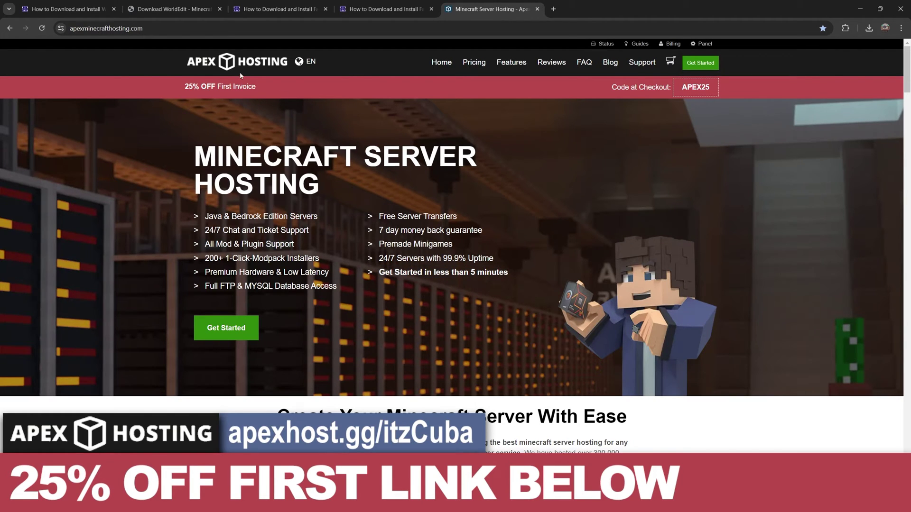
{"action": "scroll", "coordinate": [372, 105], "scroll_direction": "down", "scroll_amount": 20}
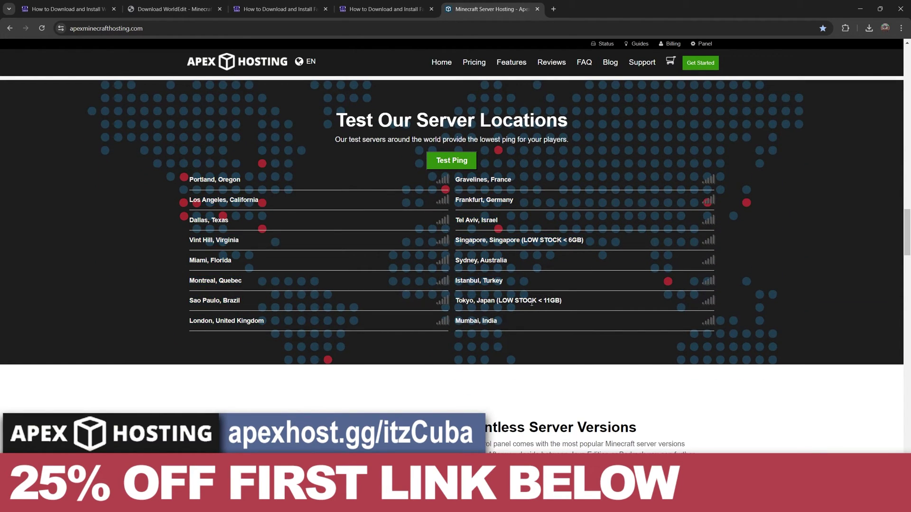
{"action": "left_click", "coordinate": [453, 161]}
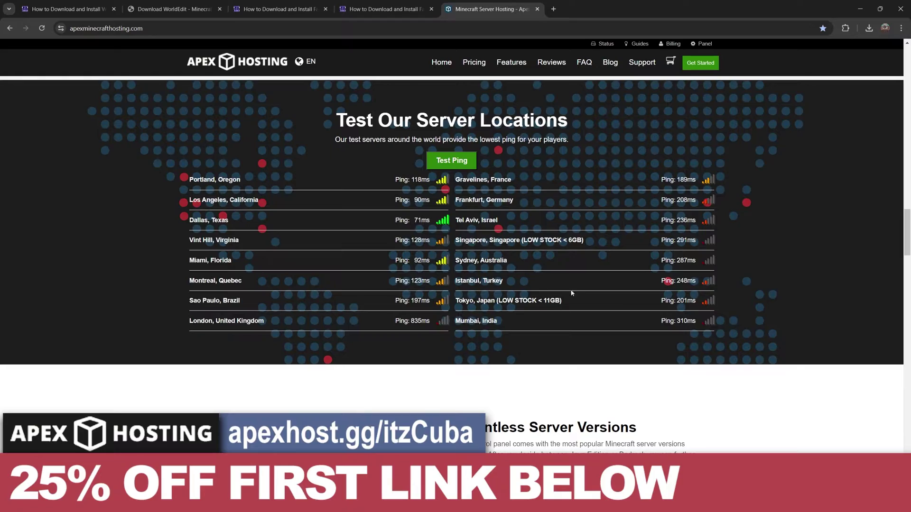
{"action": "scroll", "coordinate": [746, 342], "scroll_direction": "down", "scroll_amount": 10}
{"action": "scroll", "coordinate": [745, 342], "scroll_direction": "up", "scroll_amount": 15}
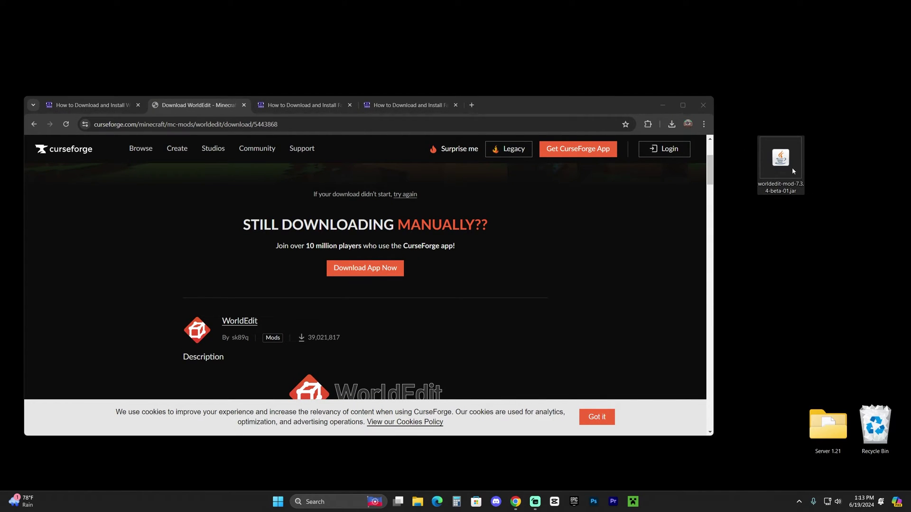
{"action": "left_click_drag", "start_coordinate": [838, 135], "coordinate": [789, 161]}
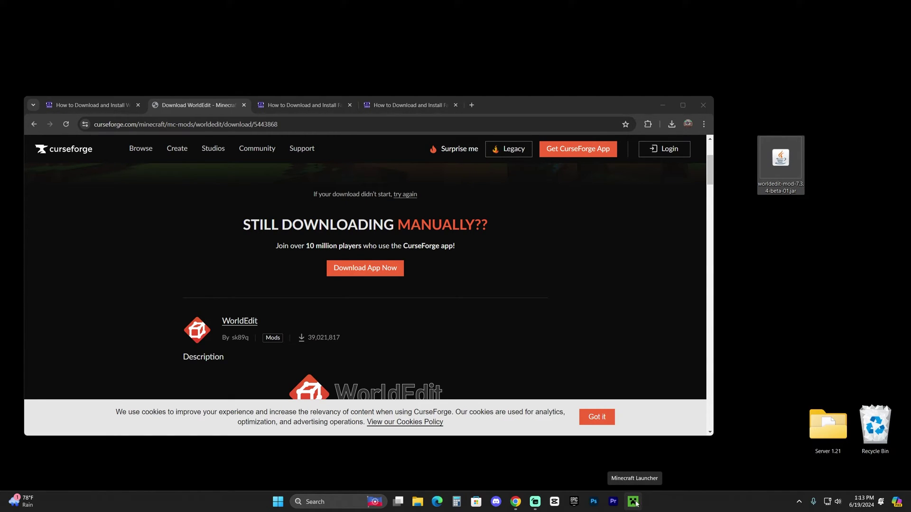
{"action": "left_click_drag", "start_coordinate": [824, 252], "coordinate": [763, 164]}
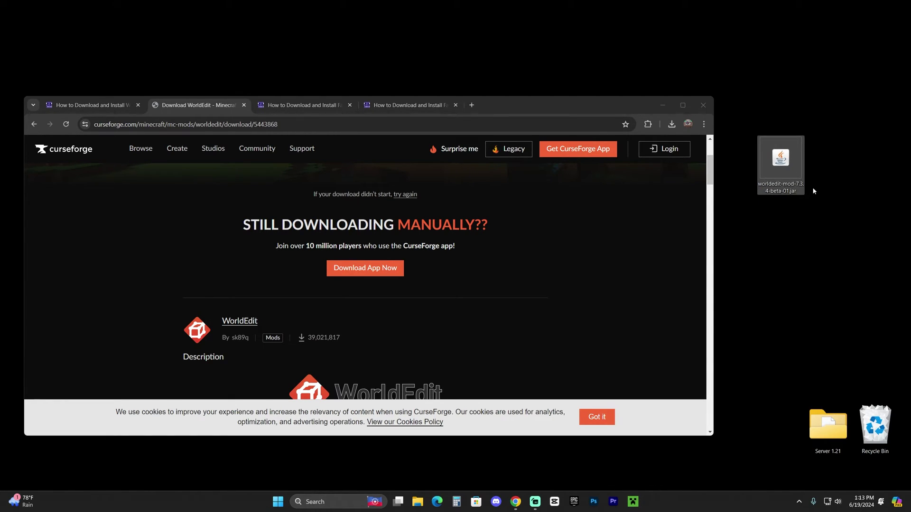
{"action": "left_click", "coordinate": [844, 193]}
{"action": "left_click_drag", "start_coordinate": [844, 193], "coordinate": [783, 162]}
{"action": "left_click", "coordinate": [826, 164]}
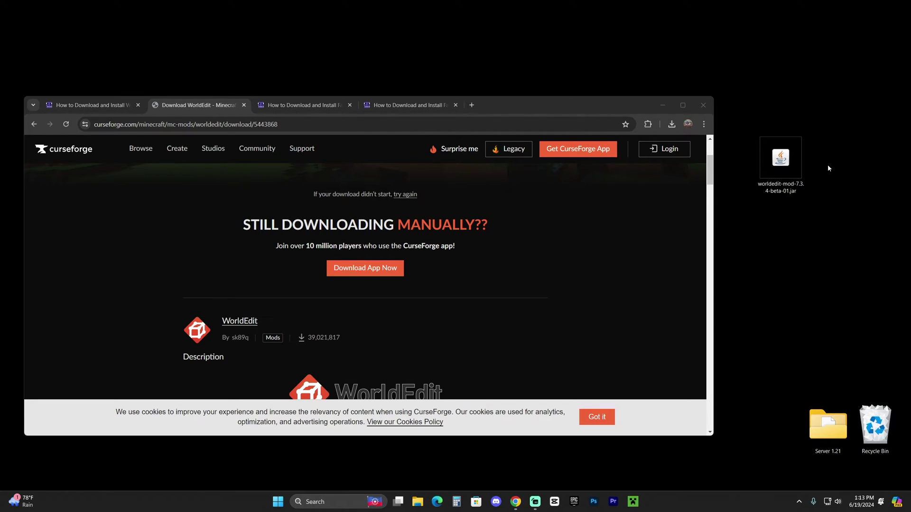
{"action": "left_click_drag", "start_coordinate": [830, 138], "coordinate": [790, 161]}
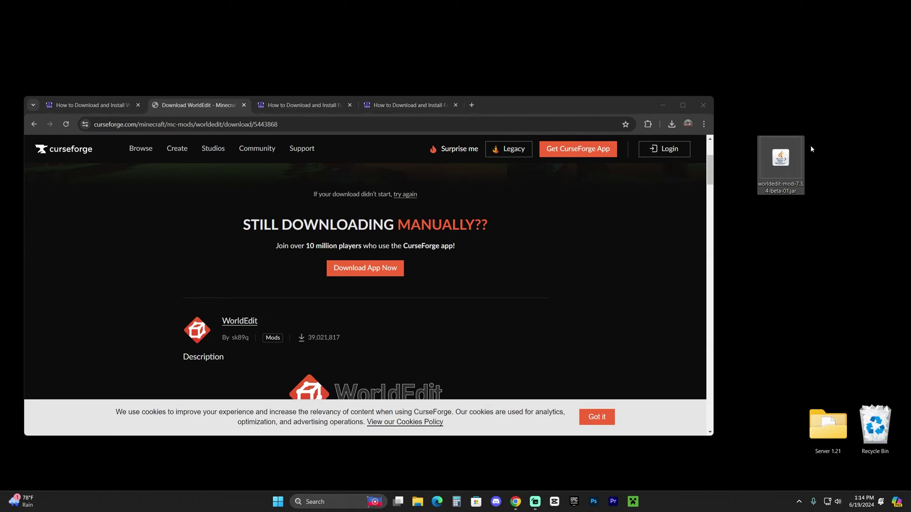
{"action": "left_click_drag", "start_coordinate": [830, 115], "coordinate": [772, 190]}
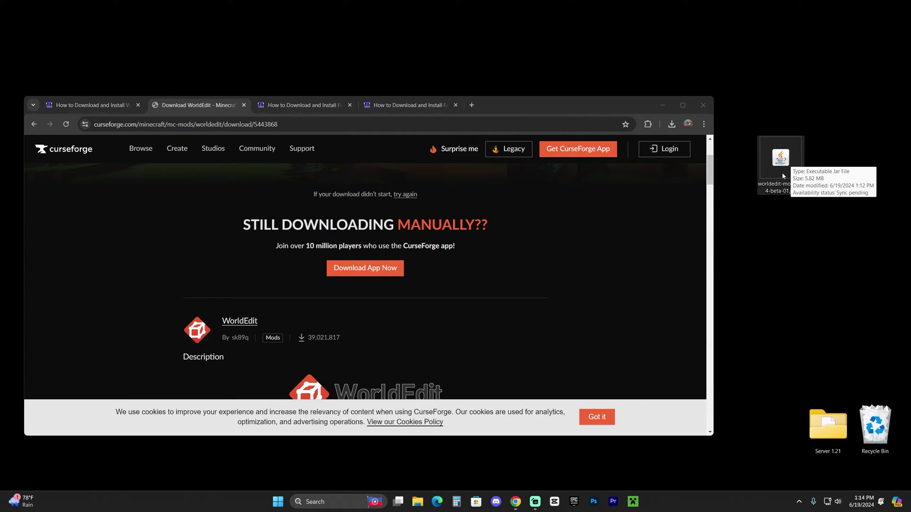
Maximize the browser, close the WorldEdit guide and download pages, and bring up the Fabric Mod Loader guide
{"action": "left_click", "coordinate": [684, 107]}
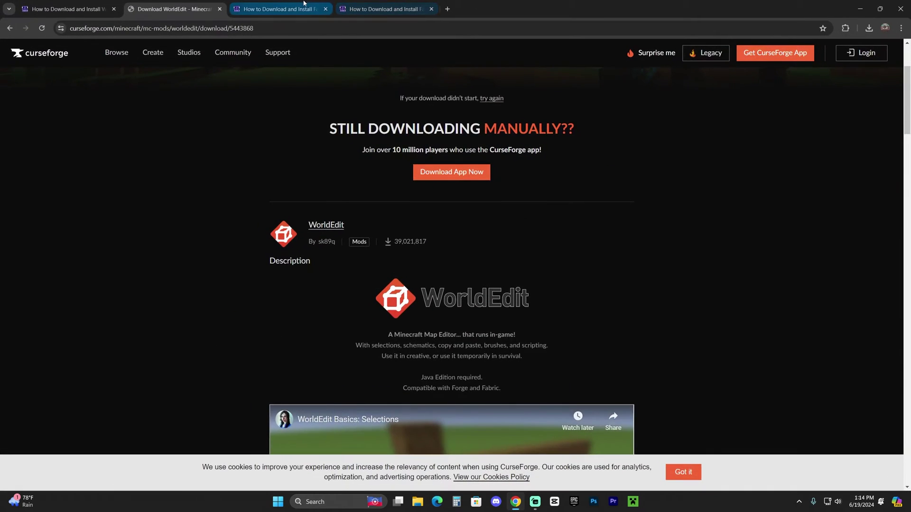
{"action": "left_click", "coordinate": [277, 9]}
{"action": "left_click", "coordinate": [114, 9]}
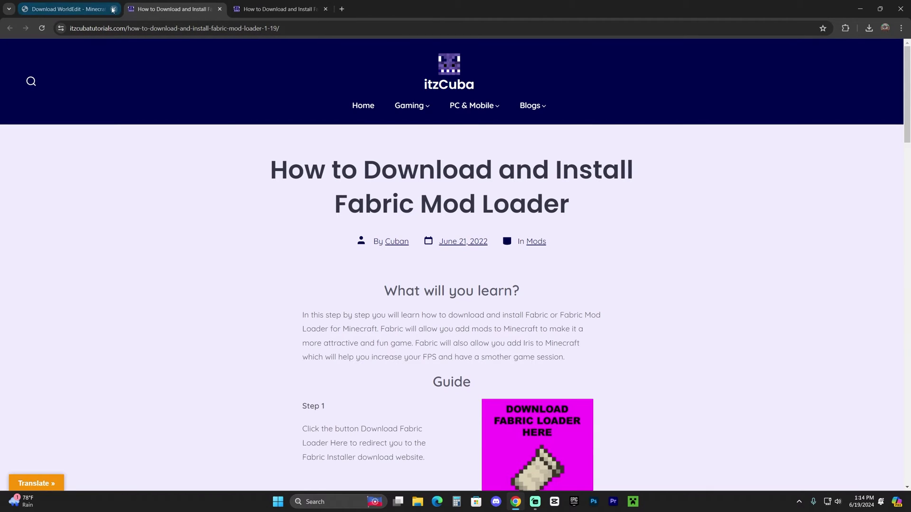
{"action": "left_click", "coordinate": [114, 9]}
{"action": "left_click_drag", "start_coordinate": [243, 169], "coordinate": [564, 200]}
{"action": "left_click", "coordinate": [564, 199]}
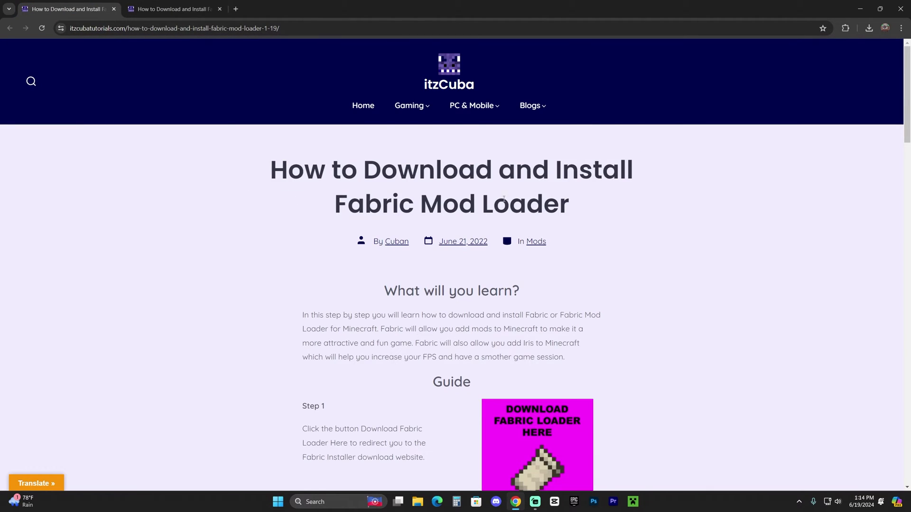
Open the Fabric installer download page from Step 1 of the Fabric Mod Loader guide
{"action": "scroll", "coordinate": [602, 201], "scroll_direction": "down", "scroll_amount": 6}
{"action": "scroll", "coordinate": [606, 223], "scroll_direction": "up", "scroll_amount": 4}
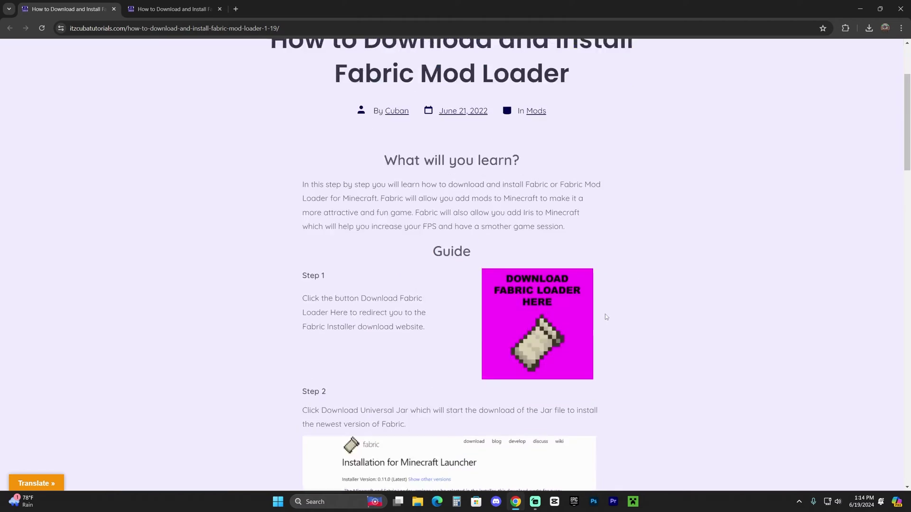
{"action": "scroll", "coordinate": [604, 315], "scroll_direction": "up", "scroll_amount": 3}
{"action": "scroll", "coordinate": [602, 291], "scroll_direction": "down", "scroll_amount": 6}
{"action": "scroll", "coordinate": [642, 244], "scroll_direction": "up", "scroll_amount": 4}
{"action": "scroll", "coordinate": [663, 256], "scroll_direction": "down", "scroll_amount": 4}
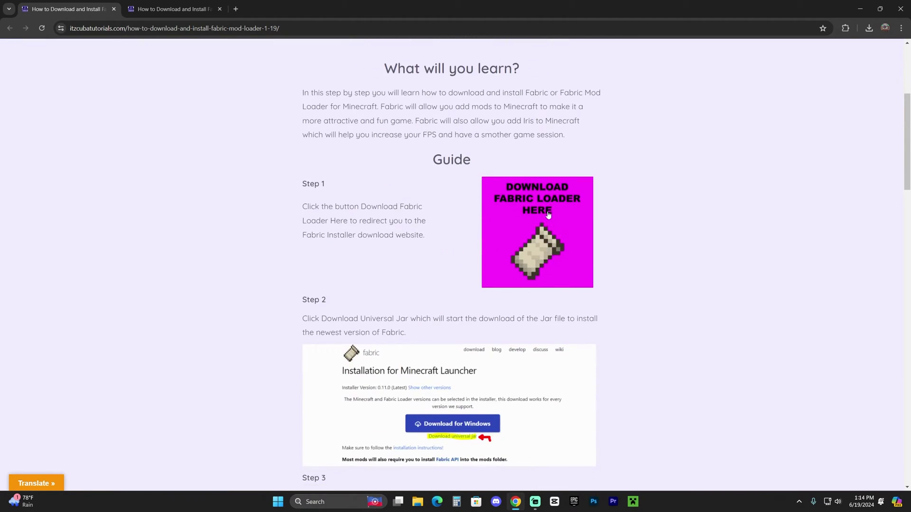
{"action": "left_click", "coordinate": [548, 214]}
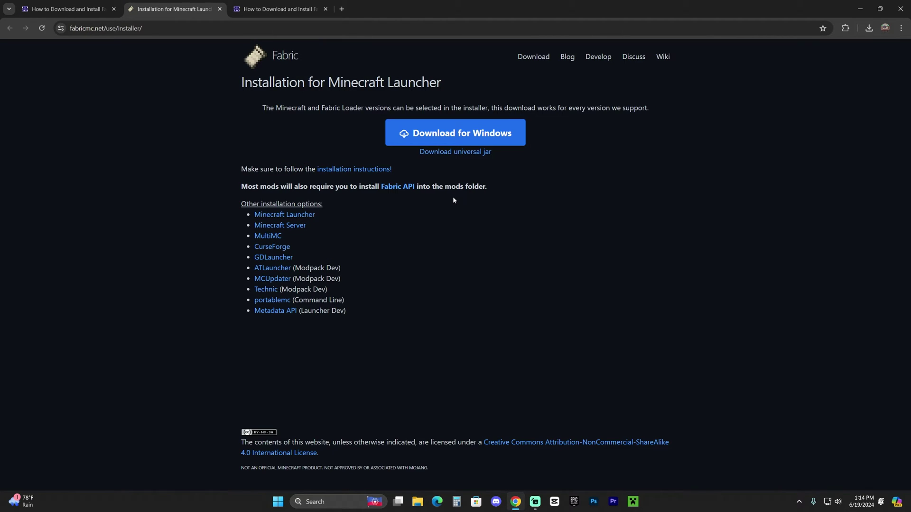
Download Fabric's universal jar installer and place fabric-installer-1.0.1 (3).jar on the desktop
{"action": "left_click", "coordinate": [501, 273]}
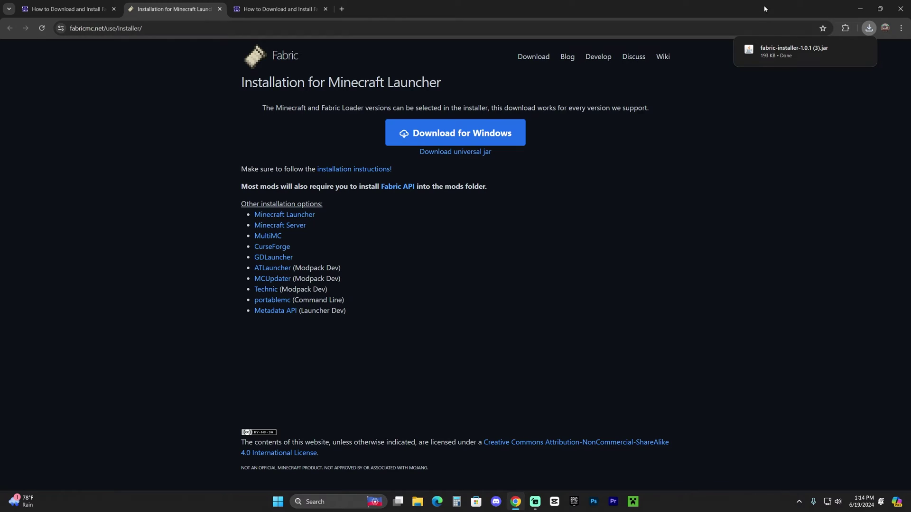
{"action": "left_click_drag", "start_coordinate": [764, 9], "coordinate": [570, 121]}
{"action": "left_click", "coordinate": [628, 139]}
{"action": "left_click_drag", "start_coordinate": [562, 179], "coordinate": [778, 211]}
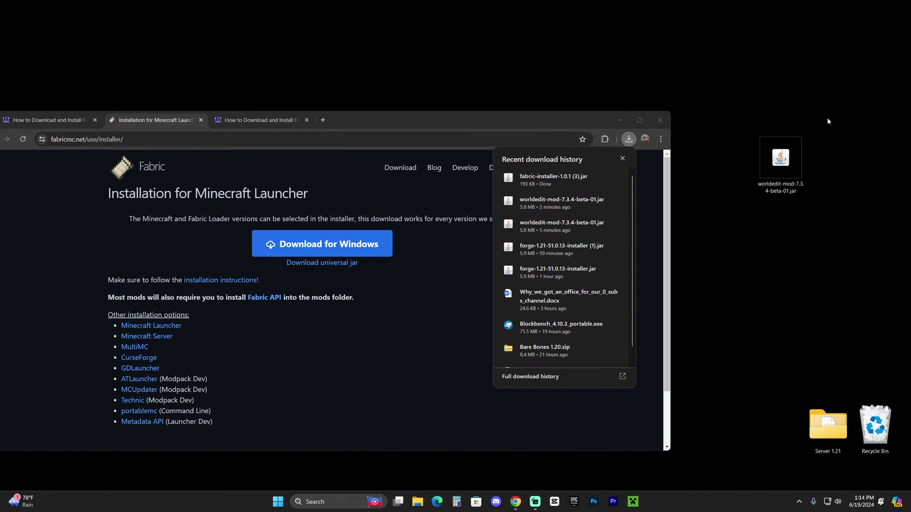
{"action": "left_click_drag", "start_coordinate": [826, 122], "coordinate": [827, 122]}
Maximize the browser, switch to the Fabric API guide and close the Fabric loader pages
{"action": "left_click", "coordinate": [637, 119]}
{"action": "left_click", "coordinate": [286, 7]}
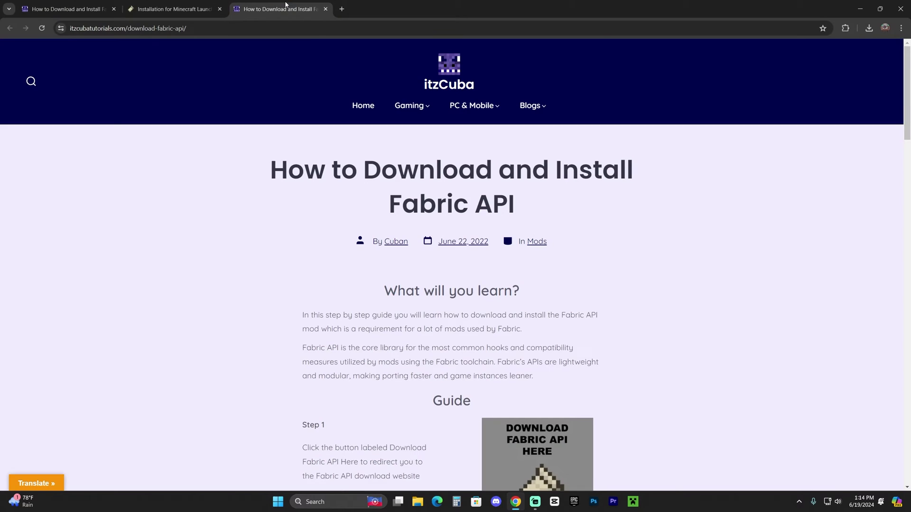
{"action": "scroll", "coordinate": [539, 278], "scroll_direction": "down", "scroll_amount": 13}
{"action": "scroll", "coordinate": [545, 278], "scroll_direction": "up", "scroll_amount": 13}
{"action": "left_click", "coordinate": [113, 9]}
{"action": "left_click", "coordinate": [113, 9]}
Read through the Fabric API guide and open the Fabric API files page on CurseForge from its Step 1
{"action": "scroll", "coordinate": [670, 249], "scroll_direction": "down", "scroll_amount": 6}
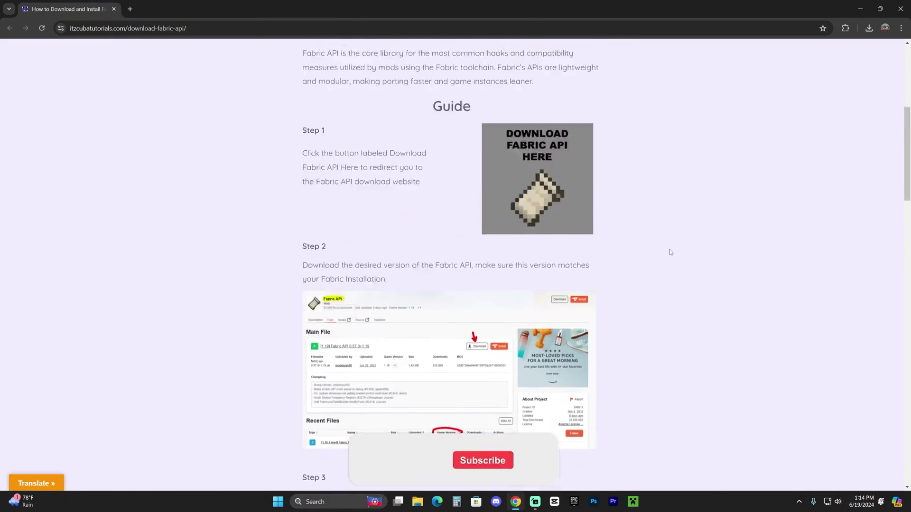
{"action": "scroll", "coordinate": [392, 237], "scroll_direction": "up", "scroll_amount": 2}
{"action": "scroll", "coordinate": [393, 237], "scroll_direction": "up", "scroll_amount": 3}
{"action": "scroll", "coordinate": [614, 254], "scroll_direction": "down", "scroll_amount": 6}
{"action": "scroll", "coordinate": [649, 212], "scroll_direction": "up", "scroll_amount": 4}
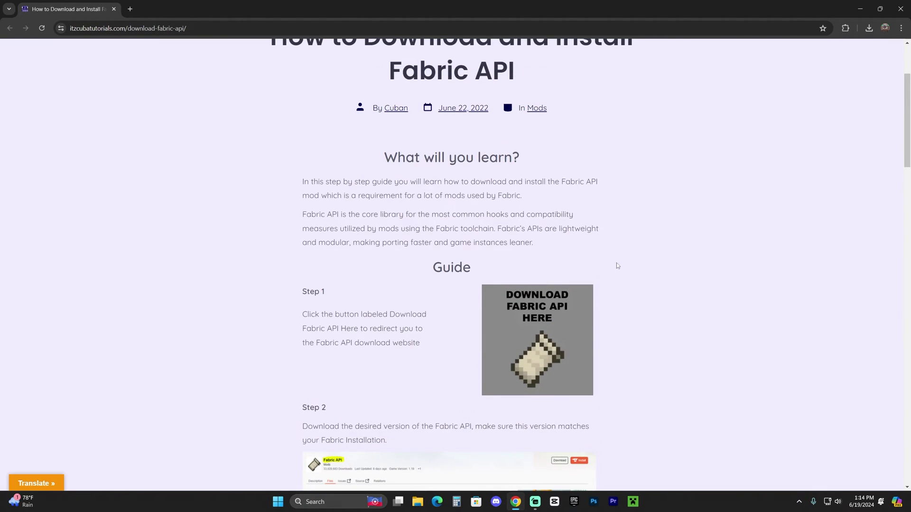
{"action": "scroll", "coordinate": [612, 258], "scroll_direction": "down", "scroll_amount": 4}
{"action": "scroll", "coordinate": [605, 244], "scroll_direction": "up", "scroll_amount": 4}
{"action": "scroll", "coordinate": [521, 291], "scroll_direction": "up", "scroll_amount": 1}
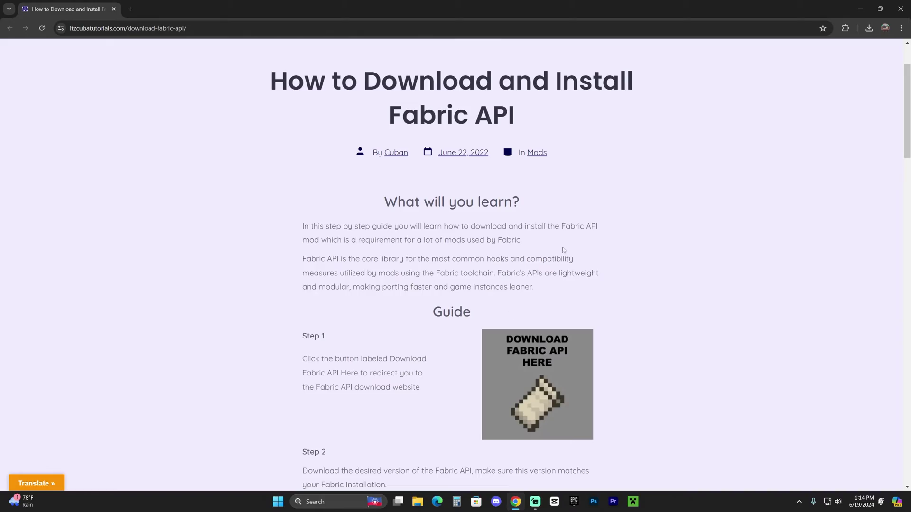
{"action": "scroll", "coordinate": [500, 268], "scroll_direction": "down", "scroll_amount": 2}
{"action": "scroll", "coordinate": [452, 234], "scroll_direction": "up", "scroll_amount": 6}
{"action": "scroll", "coordinate": [379, 223], "scroll_direction": "down", "scroll_amount": 7}
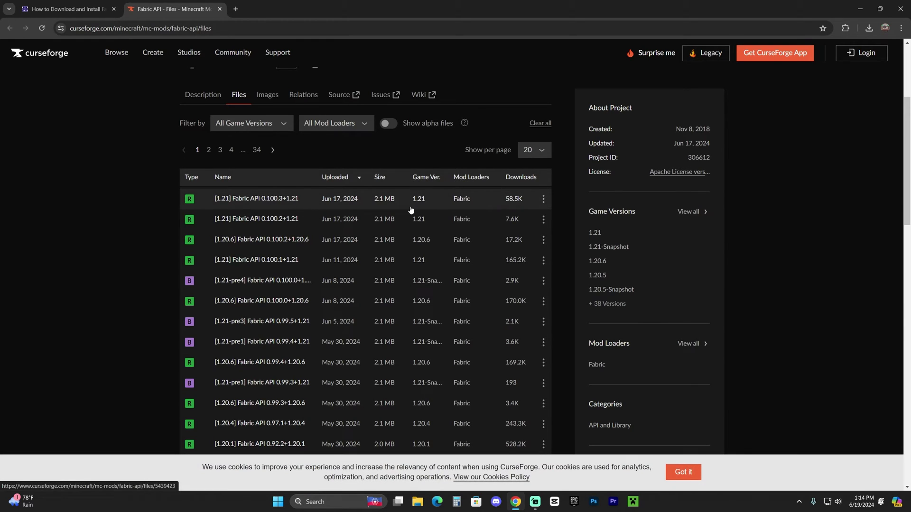
Download the [1.21] Fabric API 0.100.3+1.21 file from the CurseForge files list
{"action": "scroll", "coordinate": [469, 237], "scroll_direction": "down", "scroll_amount": 3}
{"action": "scroll", "coordinate": [473, 280], "scroll_direction": "up", "scroll_amount": 3}
{"action": "scroll", "coordinate": [473, 280], "scroll_direction": "up", "scroll_amount": 4}
{"action": "scroll", "coordinate": [414, 207], "scroll_direction": "down", "scroll_amount": 3}
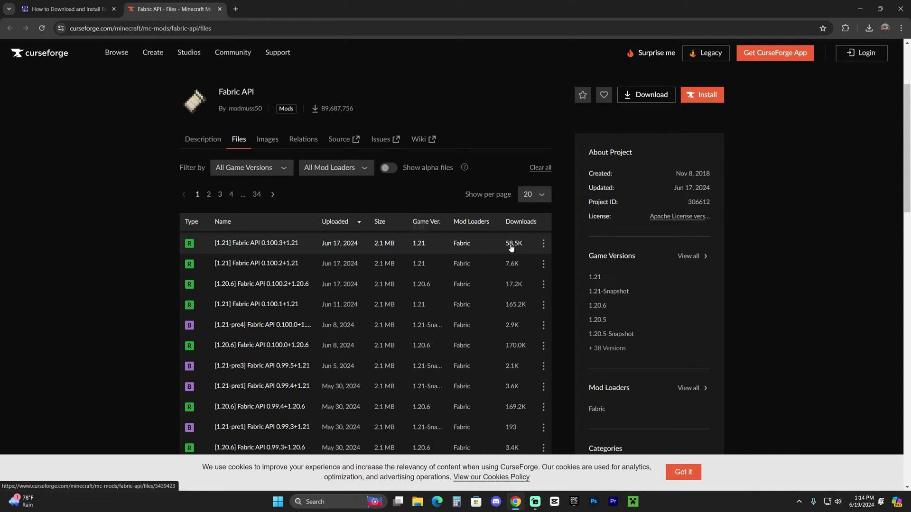
{"action": "left_click", "coordinate": [543, 243]}
{"action": "left_click", "coordinate": [574, 286]}
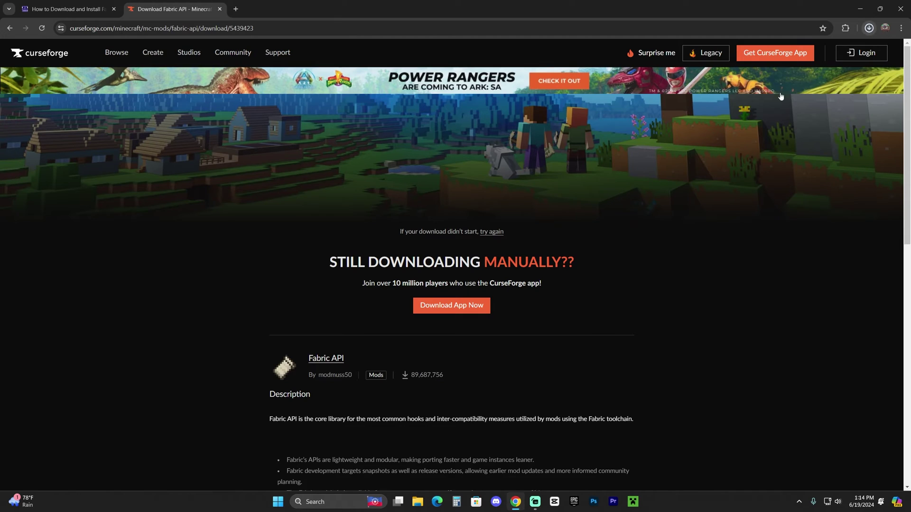
Place the downloaded fabric-api-0.100.3+1.21.jar on the desktop and minimize the browser
{"action": "left_click_drag", "start_coordinate": [640, 3], "coordinate": [545, 94]}
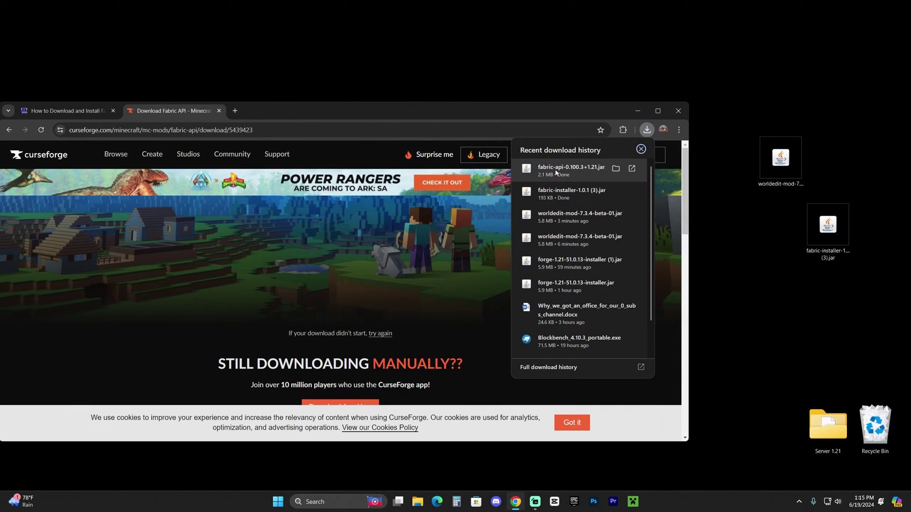
{"action": "left_click_drag", "start_coordinate": [554, 175], "coordinate": [787, 226]}
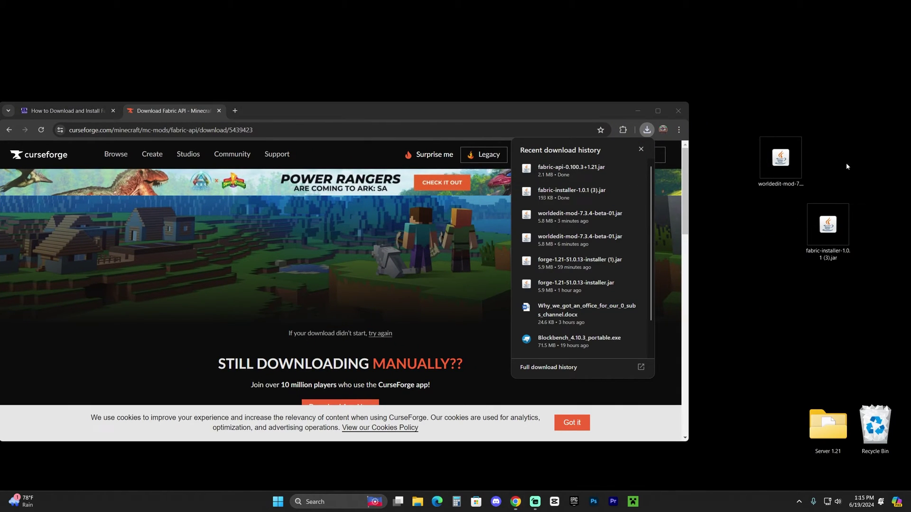
{"action": "left_click_drag", "start_coordinate": [595, 112], "coordinate": [831, 247]}
{"action": "left_click", "coordinate": [712, 112]}
Arrange the desktop jars in a row with Fabric API first, the Fabric installer in the middle and WorldEdit last
{"action": "left_click_drag", "start_coordinate": [829, 245], "coordinate": [461, 139]}
{"action": "mouse_move", "coordinate": [593, 176]}
{"action": "left_mouse_down"}
{"action": "mouse_move", "coordinate": [398, 69]}
{"action": "mouse_move", "coordinate": [557, 112]}
{"action": "mouse_move", "coordinate": [586, 164]}
{"action": "left_mouse_up"}
{"action": "left_click_drag", "start_coordinate": [459, 97], "coordinate": [502, 168]}
{"action": "left_click_drag", "start_coordinate": [428, 110], "coordinate": [411, 145]}
{"action": "left_click_drag", "start_coordinate": [411, 94], "coordinate": [406, 161]}
{"action": "left_click", "coordinate": [639, 430]}
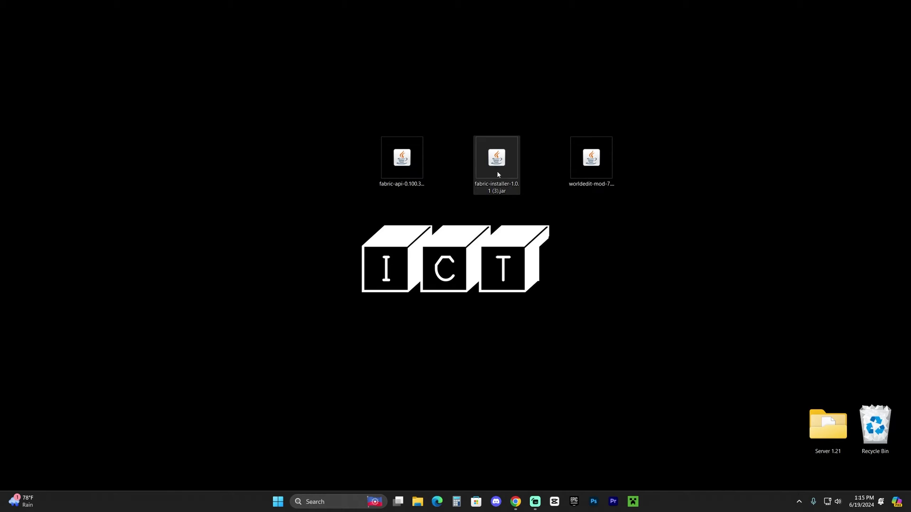
Run the fabric-installer jar from the desktop by choosing a program to open it with
{"action": "right_click", "coordinate": [498, 169]}
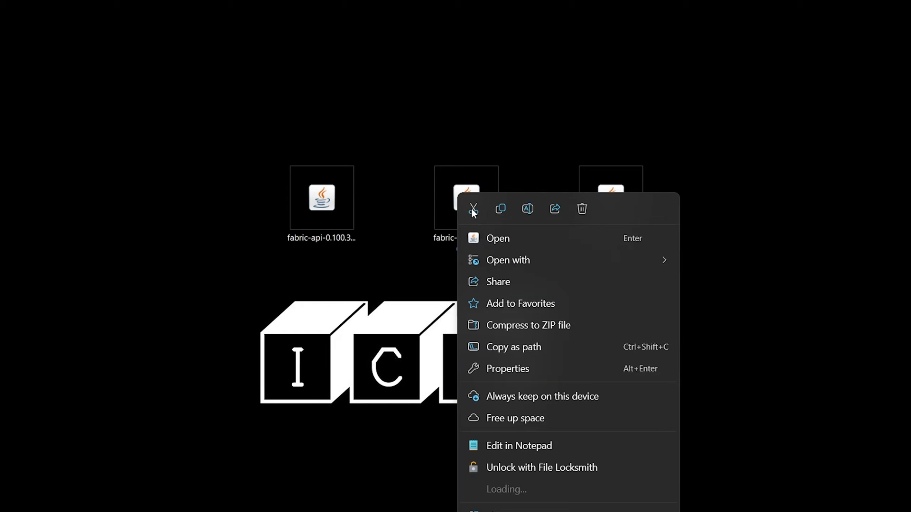
{"action": "mouse_move", "coordinate": [537, 256]}
{"action": "left_click", "coordinate": [748, 263]}
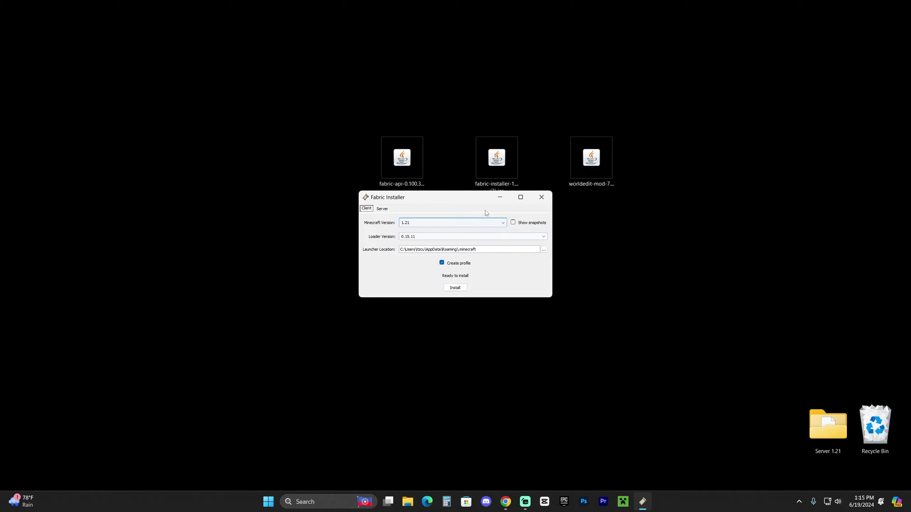
Install Fabric Loader 0.15.11 for Minecraft 1.21 on the client and close the installer
{"action": "left_click", "coordinate": [428, 226]}
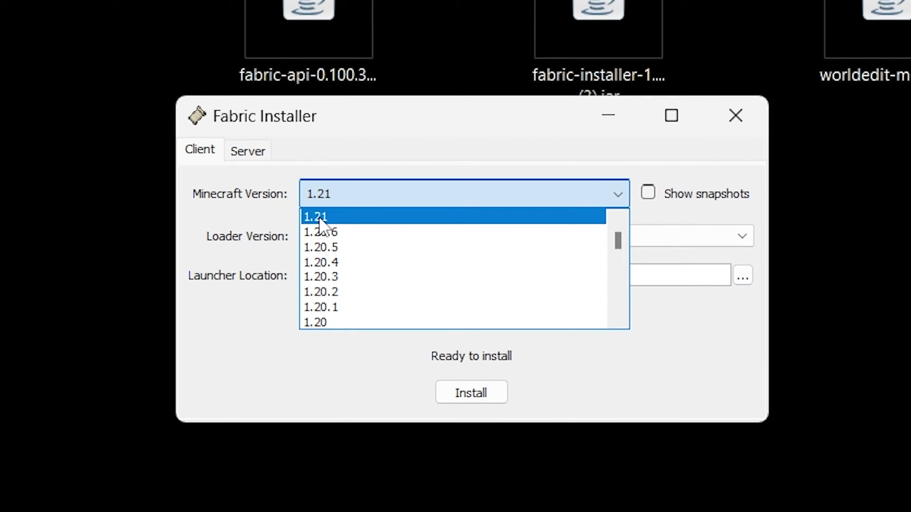
{"action": "left_click", "coordinate": [405, 230]}
{"action": "left_click", "coordinate": [485, 389]}
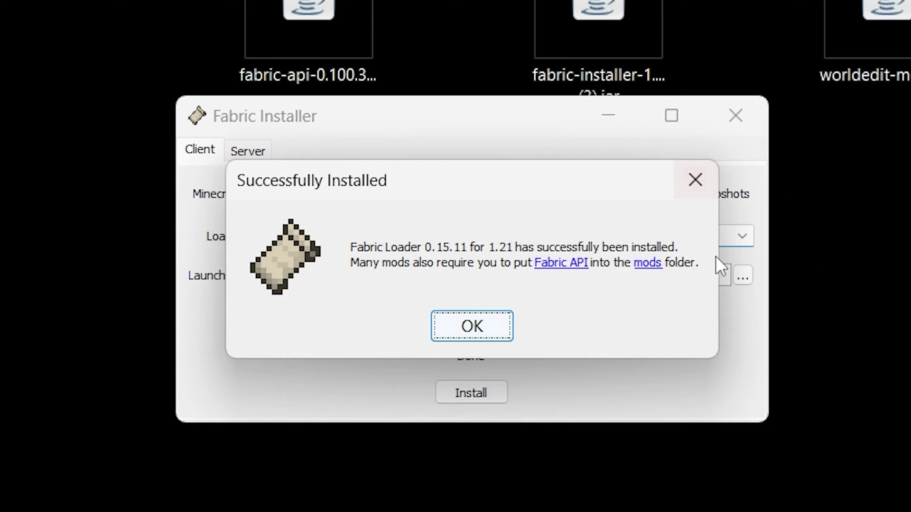
{"action": "left_click", "coordinate": [477, 325]}
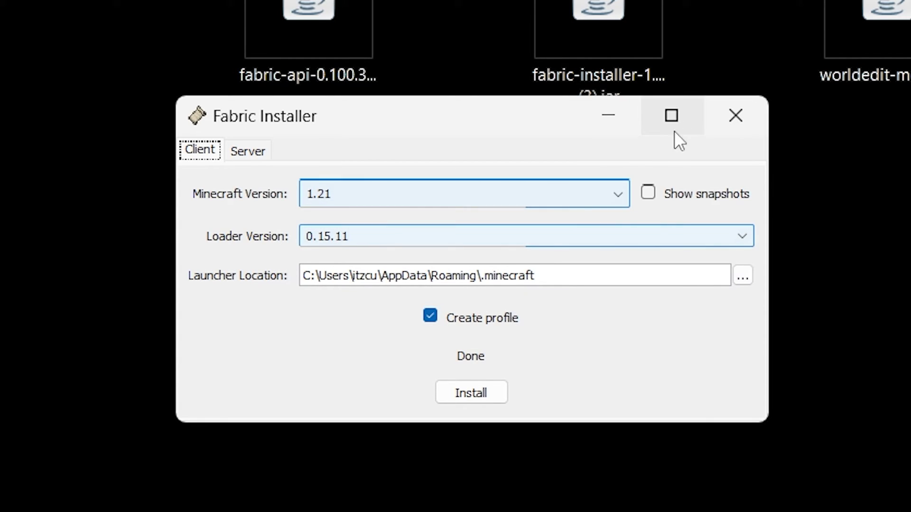
{"action": "left_click", "coordinate": [664, 150]}
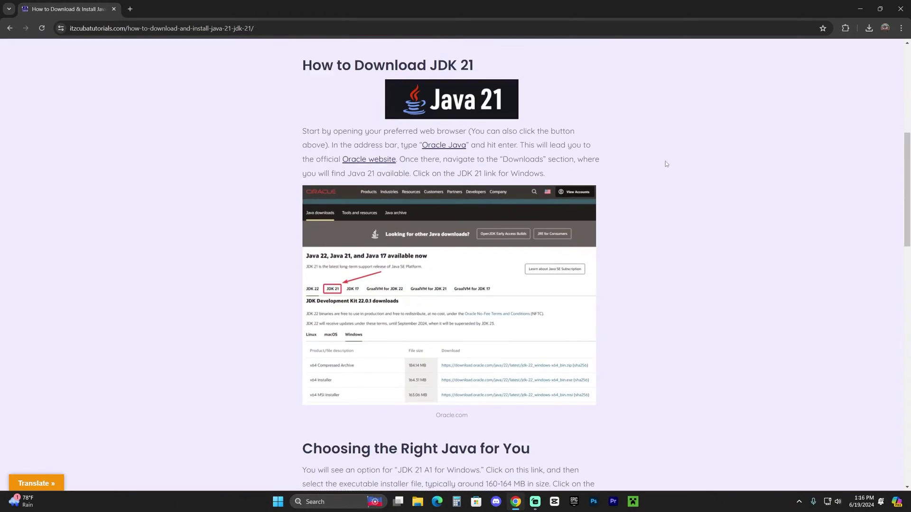
Read through the guide on downloading and installing Java 21 (JDK 21) and minimize the browser
{"action": "scroll", "coordinate": [693, 186], "scroll_direction": "down", "scroll_amount": 3}
{"action": "scroll", "coordinate": [692, 187], "scroll_direction": "down", "scroll_amount": 13}
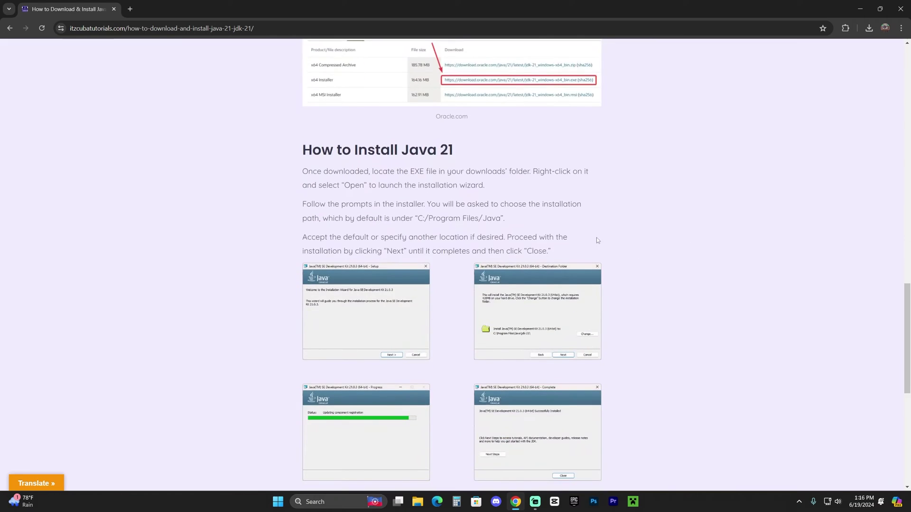
{"action": "scroll", "coordinate": [620, 244], "scroll_direction": "up", "scroll_amount": 3}
{"action": "scroll", "coordinate": [620, 244], "scroll_direction": "up", "scroll_amount": 8}
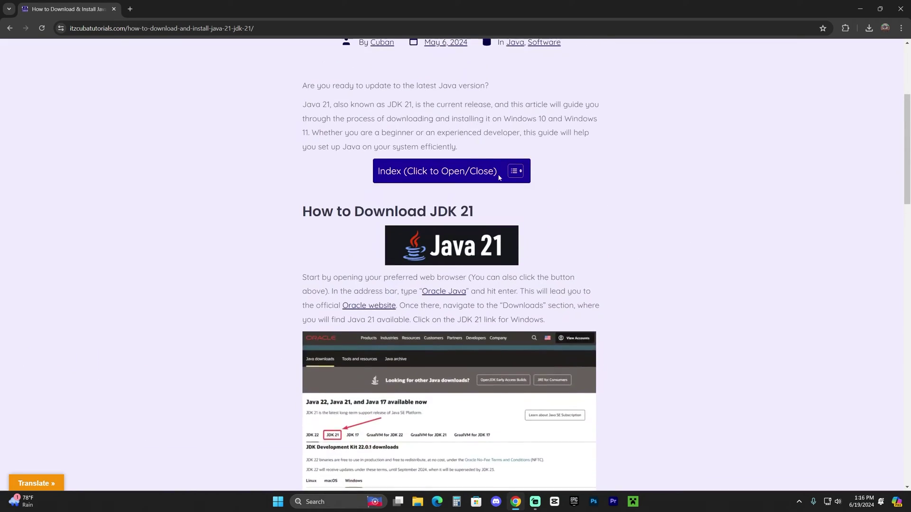
{"action": "scroll", "coordinate": [536, 196], "scroll_direction": "up", "scroll_amount": 3}
{"action": "scroll", "coordinate": [534, 197], "scroll_direction": "down", "scroll_amount": 3}
{"action": "left_click_drag", "start_coordinate": [517, 8], "coordinate": [493, 1]}
{"action": "scroll", "coordinate": [573, 203], "scroll_direction": "up", "scroll_amount": 4}
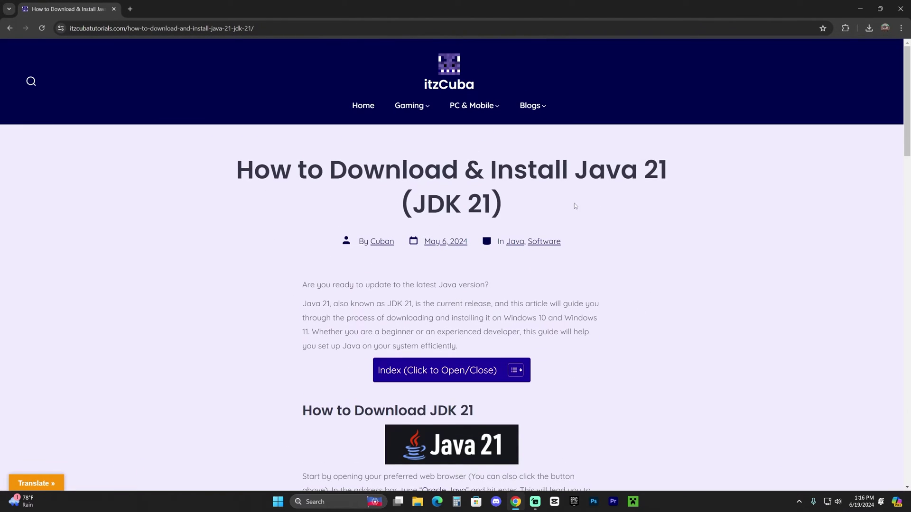
{"action": "left_click_drag", "start_coordinate": [254, 168], "coordinate": [561, 168]}
{"action": "left_click", "coordinate": [613, 168]}
{"action": "scroll", "coordinate": [616, 171], "scroll_direction": "down", "scroll_amount": 12}
{"action": "scroll", "coordinate": [688, 178], "scroll_direction": "up", "scroll_amount": 7}
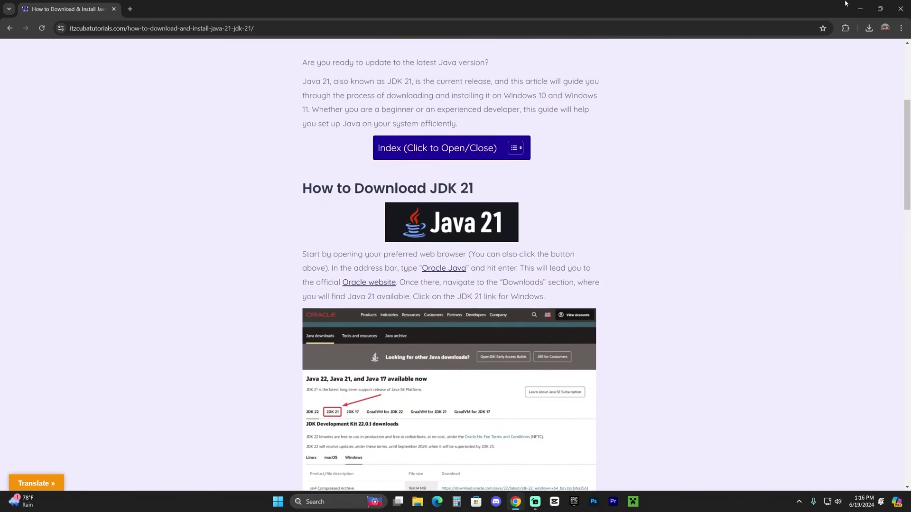
{"action": "left_click", "coordinate": [859, 9]}
Move the Fabric installer jar below the logo and place the WorldEdit jar directly beside the Fabric API jar
{"action": "left_click_drag", "start_coordinate": [682, 114], "coordinate": [374, 194]}
{"action": "left_click", "coordinate": [561, 173]}
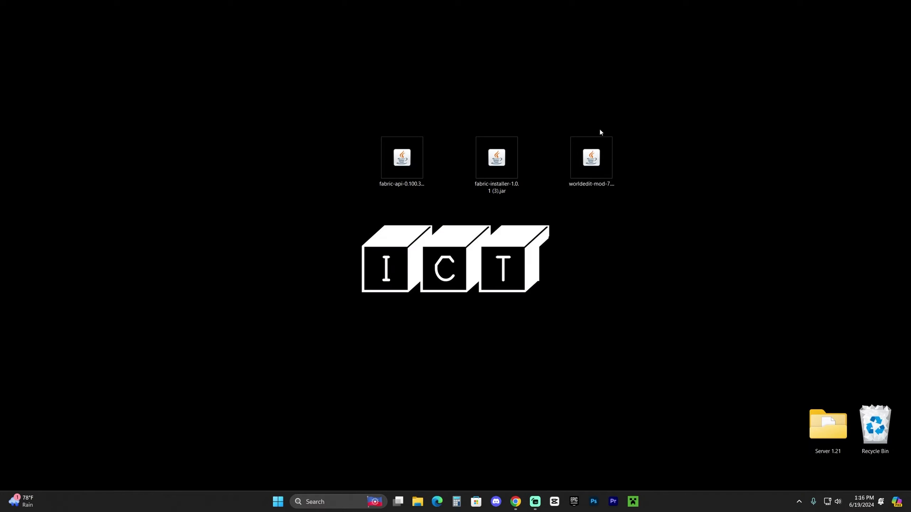
{"action": "left_click_drag", "start_coordinate": [515, 162], "coordinate": [522, 361]}
{"action": "left_click", "coordinate": [565, 349]}
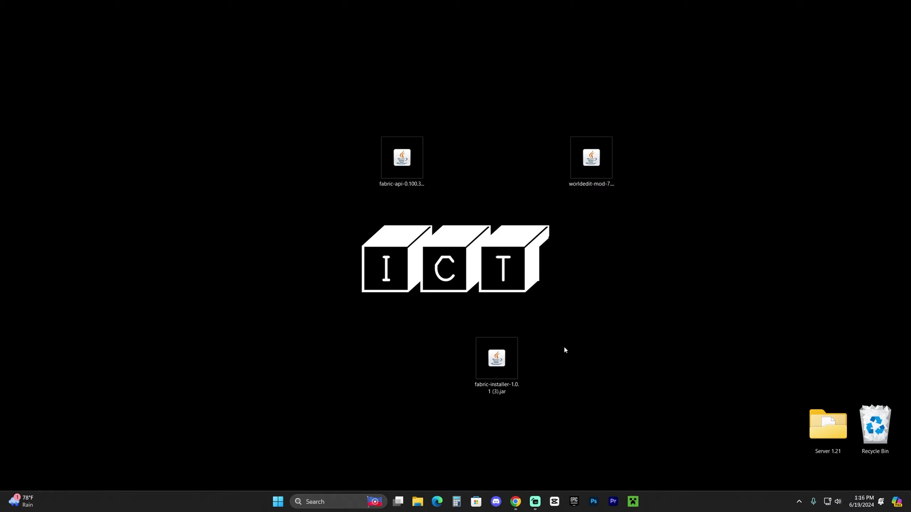
{"action": "left_click_drag", "start_coordinate": [591, 159], "coordinate": [450, 160]}
Delete the Fabric installer jar from the desktop
{"action": "left_click_drag", "start_coordinate": [616, 326], "coordinate": [517, 346]}
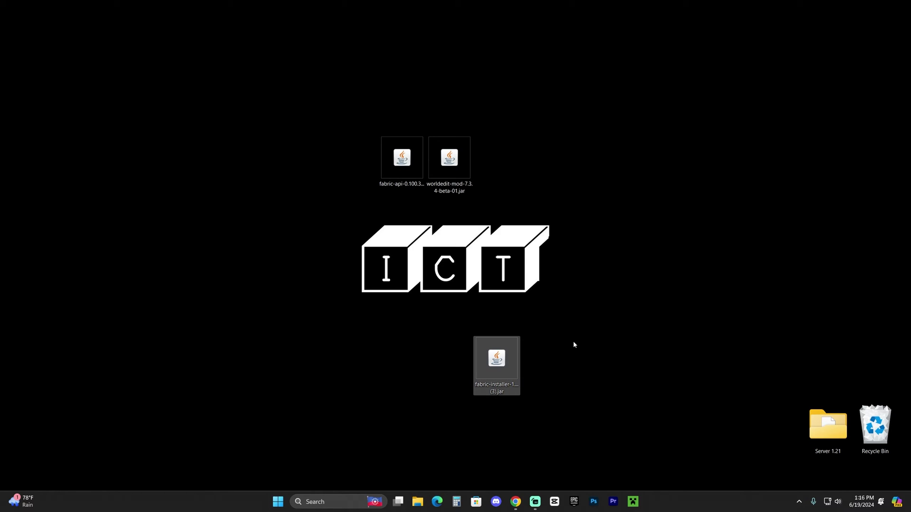
{"action": "left_click", "coordinate": [427, 406]}
{"action": "left_click_drag", "start_coordinate": [615, 310], "coordinate": [446, 399]}
{"action": "key", "text": "Delete"}
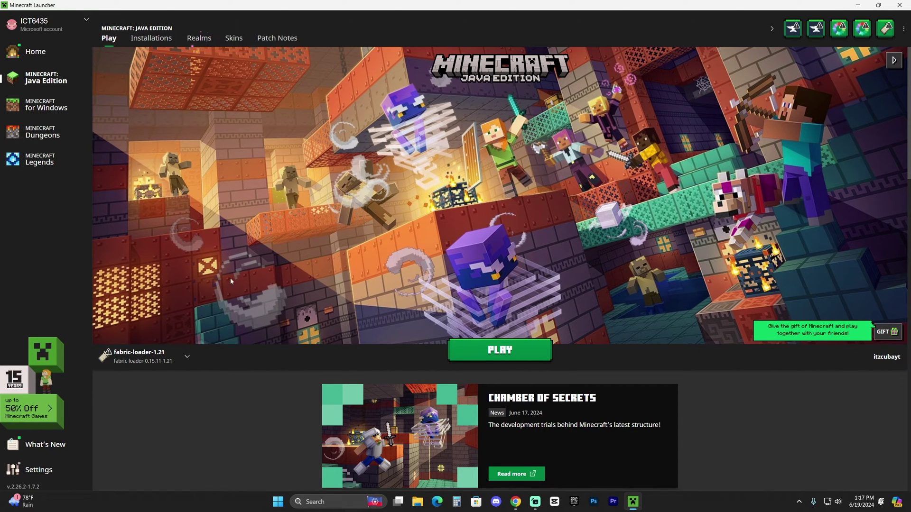
Show the Minecraft Launcher's Java Edition installations, toggling the Modded filter and leaving it enabled
{"action": "mouse_move", "coordinate": [143, 365]}
{"action": "left_click", "coordinate": [152, 40]}
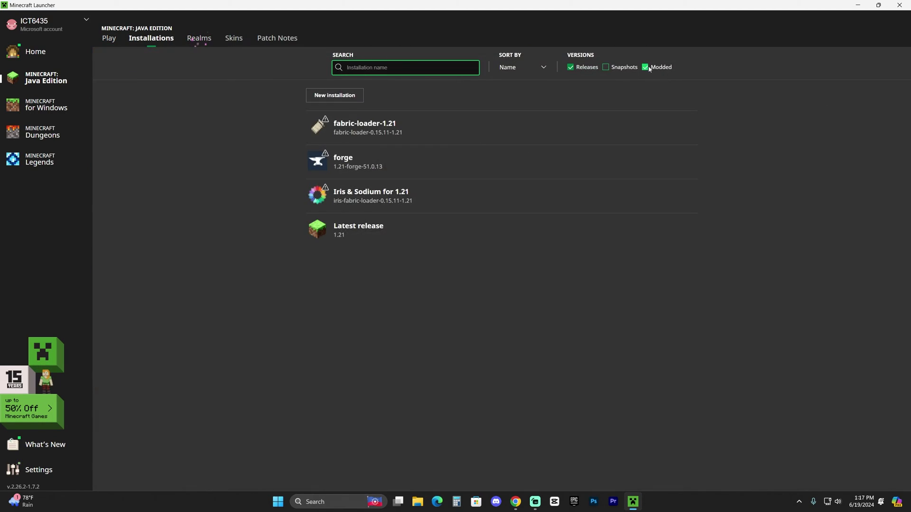
{"action": "left_click", "coordinate": [646, 68]}
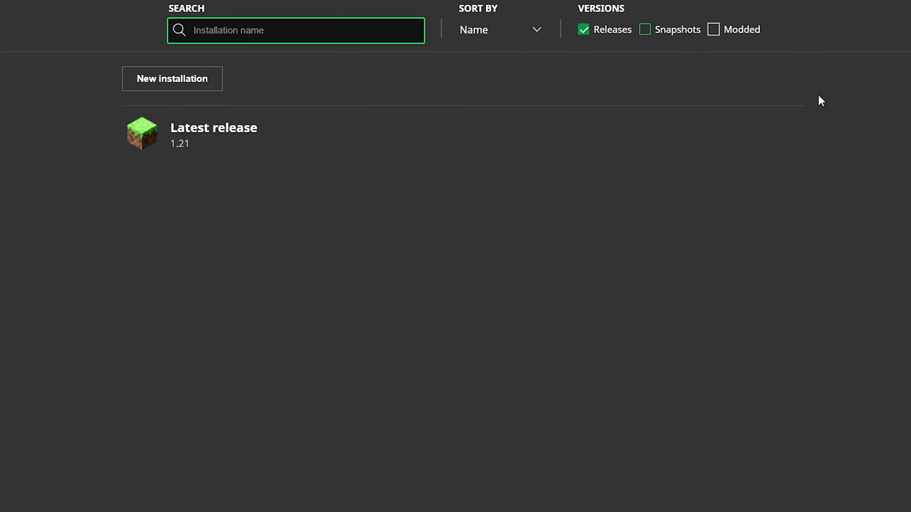
{"action": "left_click", "coordinate": [713, 30]}
{"action": "left_click", "coordinate": [715, 29]}
{"action": "left_click", "coordinate": [715, 30]}
{"action": "mouse_move", "coordinate": [467, 115]}
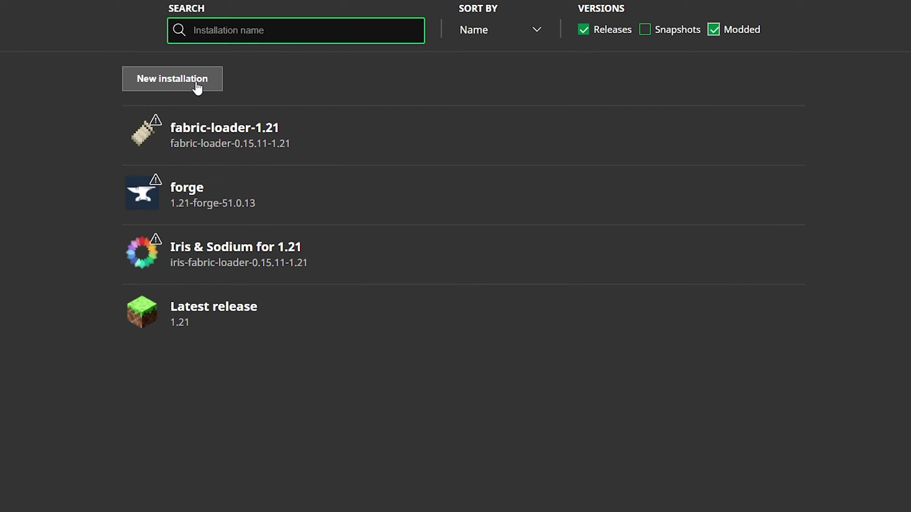
{"action": "left_click", "coordinate": [196, 88]}
{"action": "left_click", "coordinate": [283, 204]}
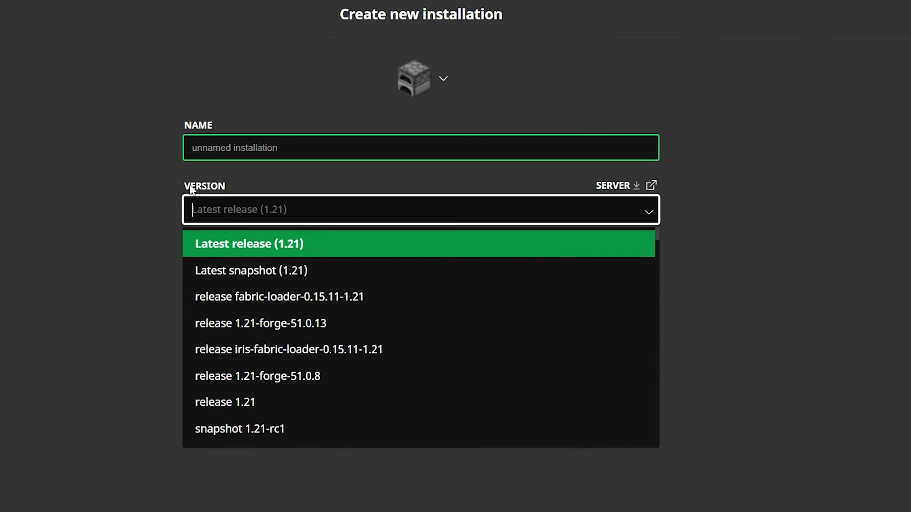
{"action": "left_click", "coordinate": [260, 298]}
{"action": "left_click", "coordinate": [279, 144]}
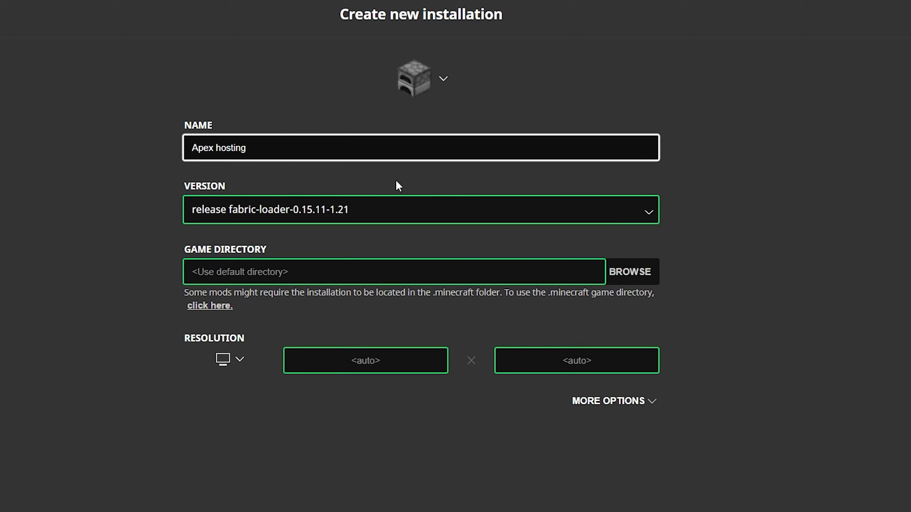
{"action": "left_click", "coordinate": [288, 210]}
{"action": "left_click", "coordinate": [324, 299]}
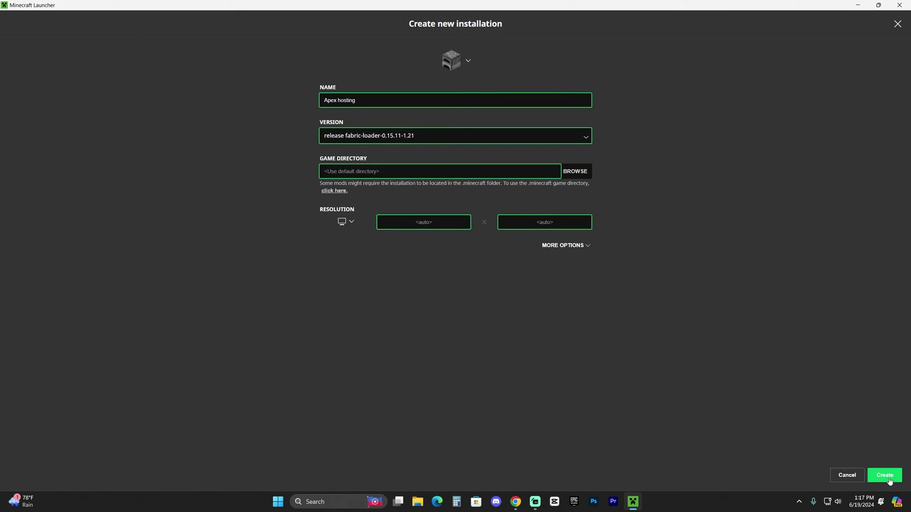
{"action": "left_click", "coordinate": [885, 475]}
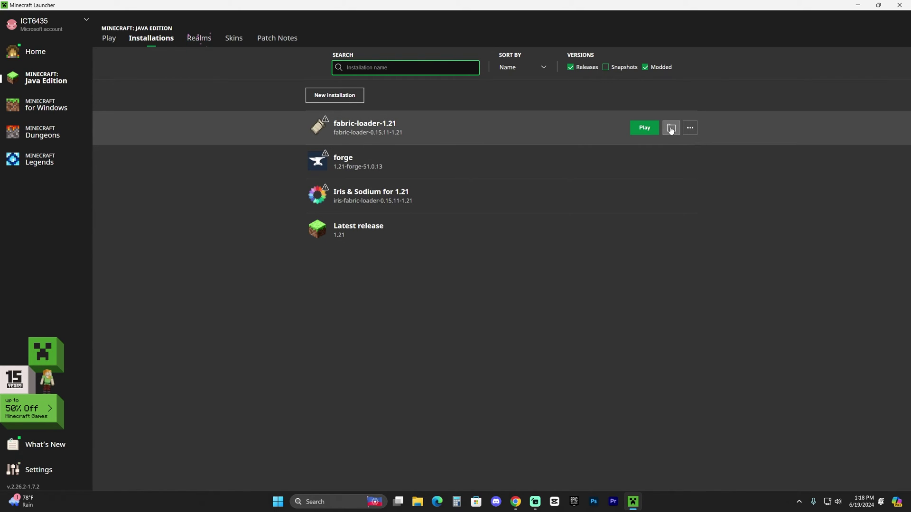
Open the game folder of the fabric-loader-1.21 installation and maximize its window
{"action": "left_click", "coordinate": [670, 129]}
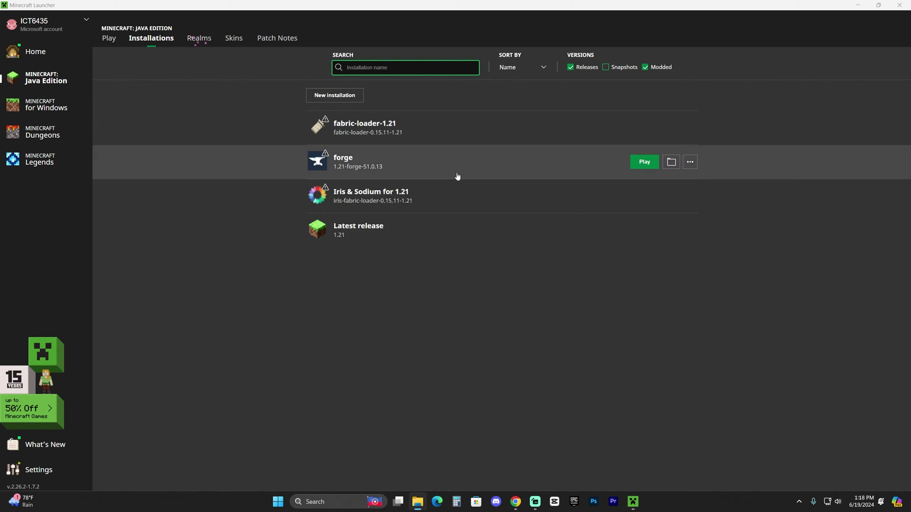
{"action": "left_click_drag", "start_coordinate": [910, 30], "coordinate": [548, 133]}
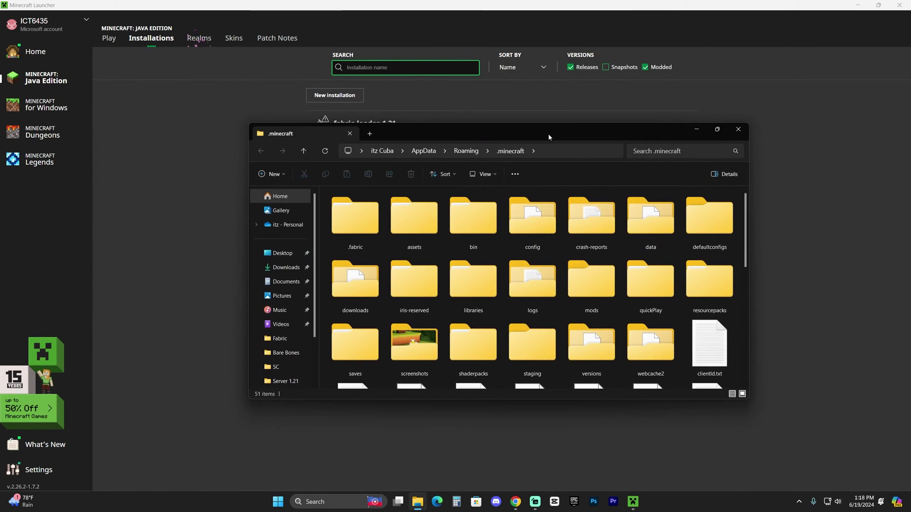
{"action": "double_click", "coordinate": [548, 133]}
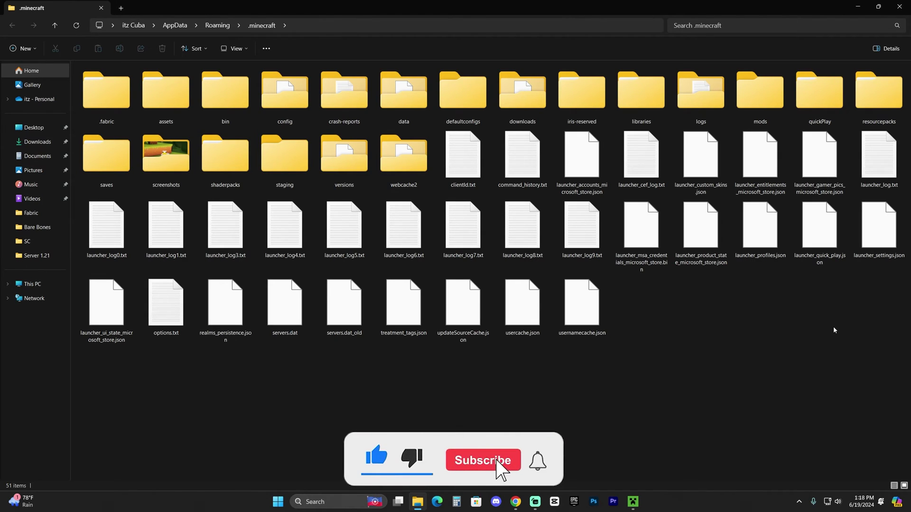
Check inside the existing mods folder and delete that folder from .minecraft
{"action": "left_click", "coordinate": [759, 89]}
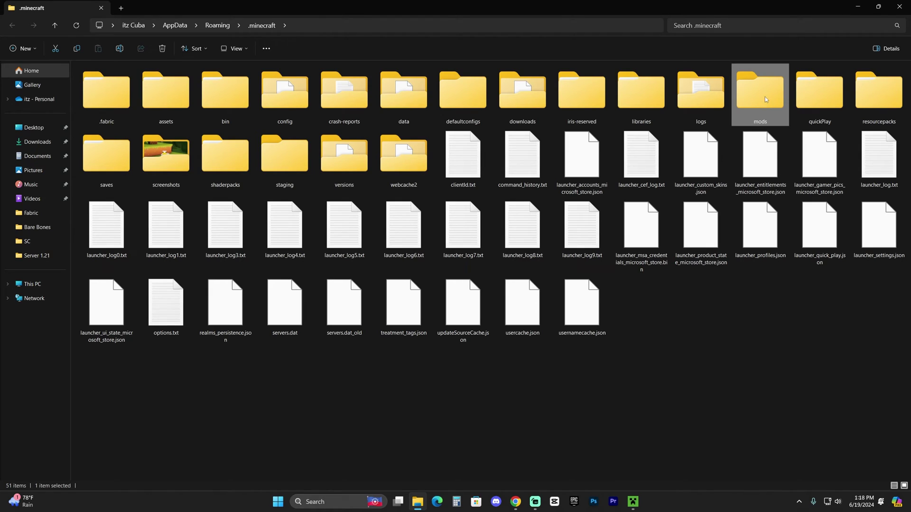
{"action": "double_click", "coordinate": [764, 99]}
{"action": "key", "text": "alt+Left"}
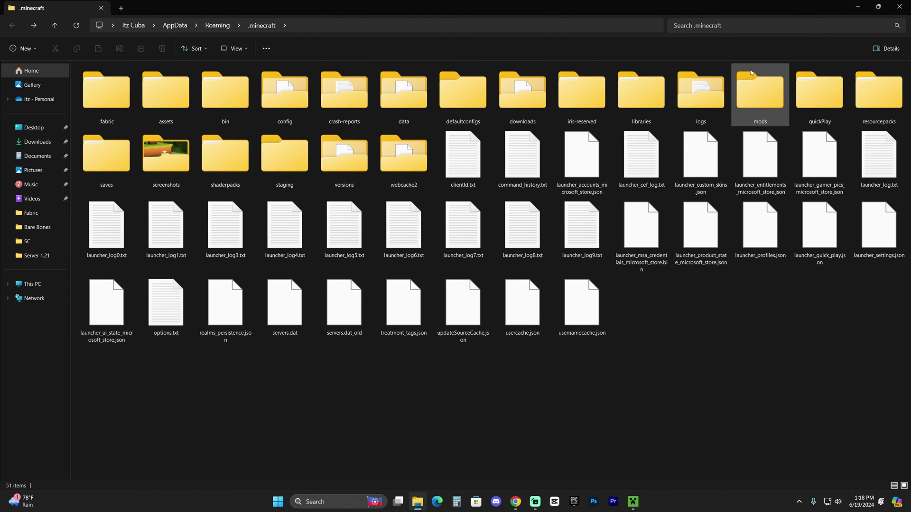
{"action": "left_click", "coordinate": [770, 86]}
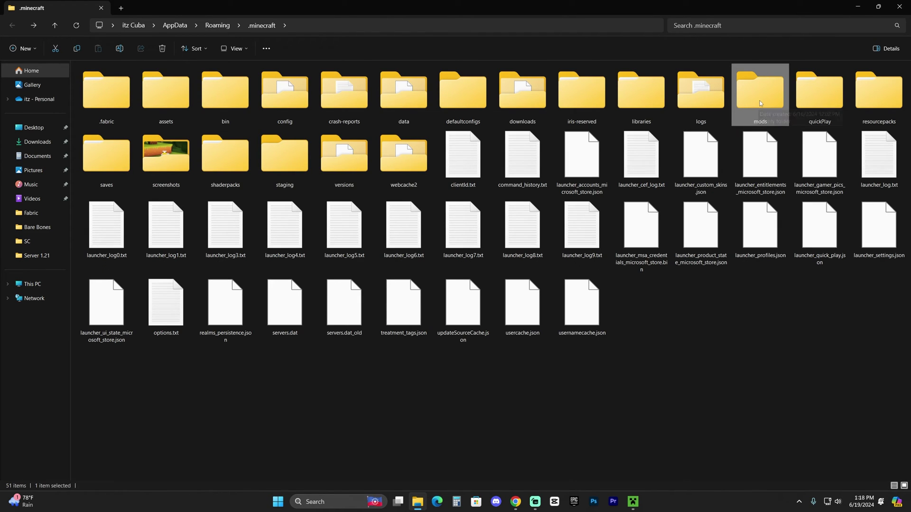
{"action": "key", "text": "Delete"}
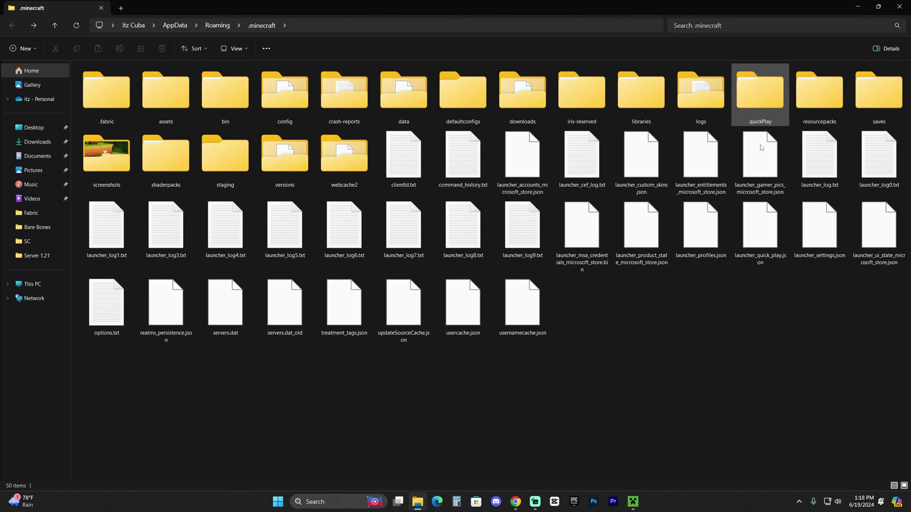
Create a new folder named mods in .minecraft and open it
{"action": "left_click", "coordinate": [27, 49]}
{"action": "left_click", "coordinate": [56, 67]}
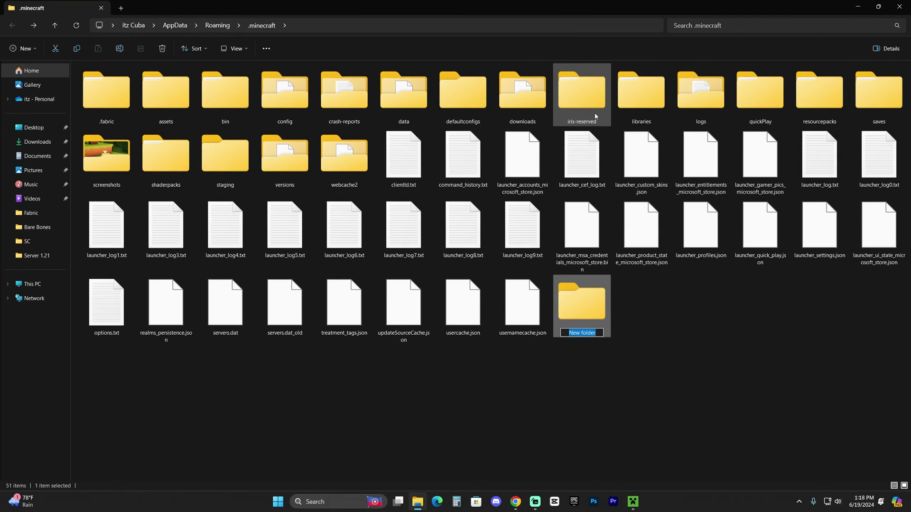
{"action": "type", "text": "m"}
{"action": "type", "text": "ods"}
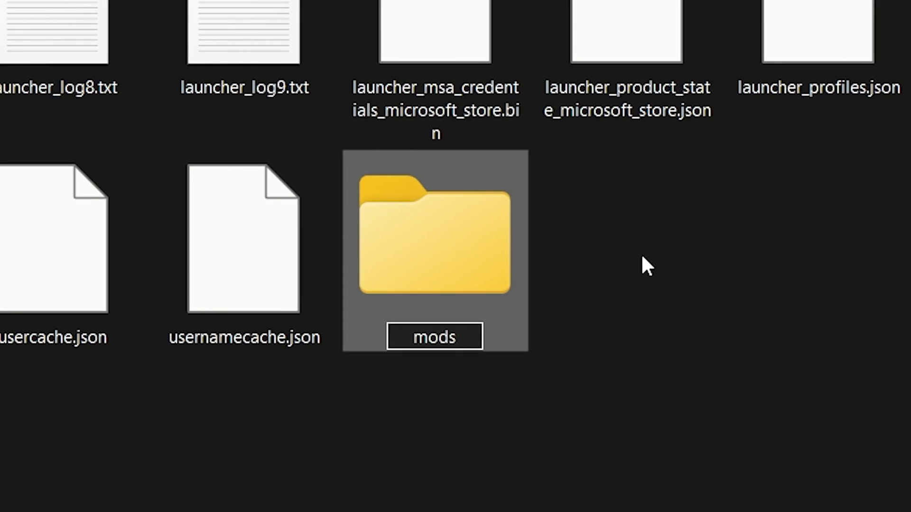
{"action": "key", "text": "Return"}
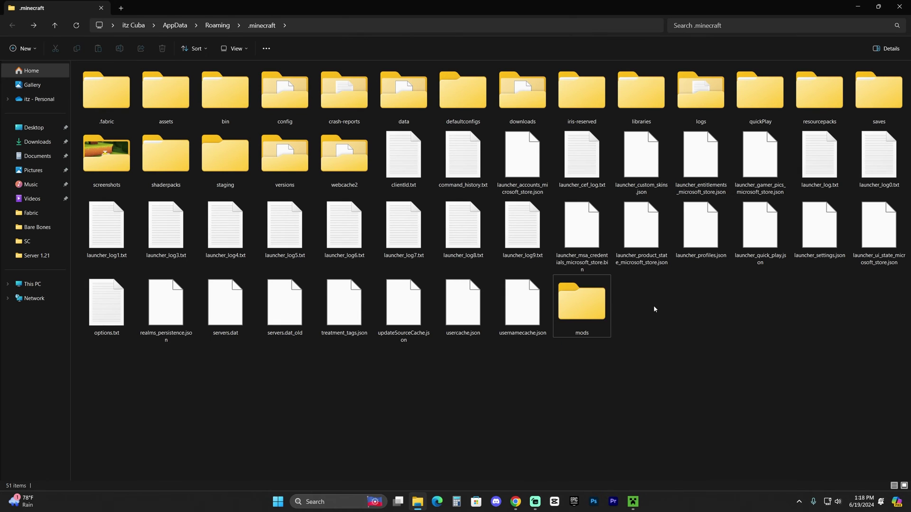
{"action": "double_click", "coordinate": [451, 249]}
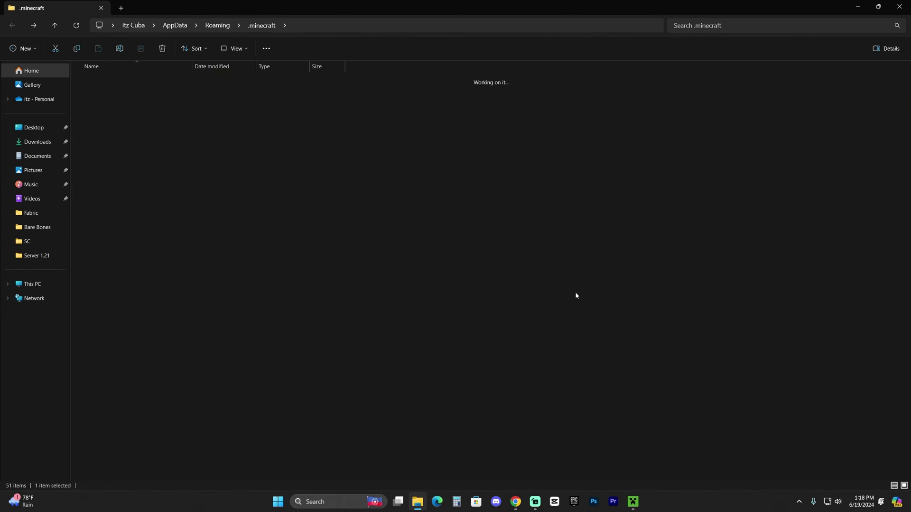
Minimize the launcher and move the Fabric API and WorldEdit jars from the desktop into the mods folder
{"action": "left_click_drag", "start_coordinate": [789, 4], "coordinate": [744, 69]}
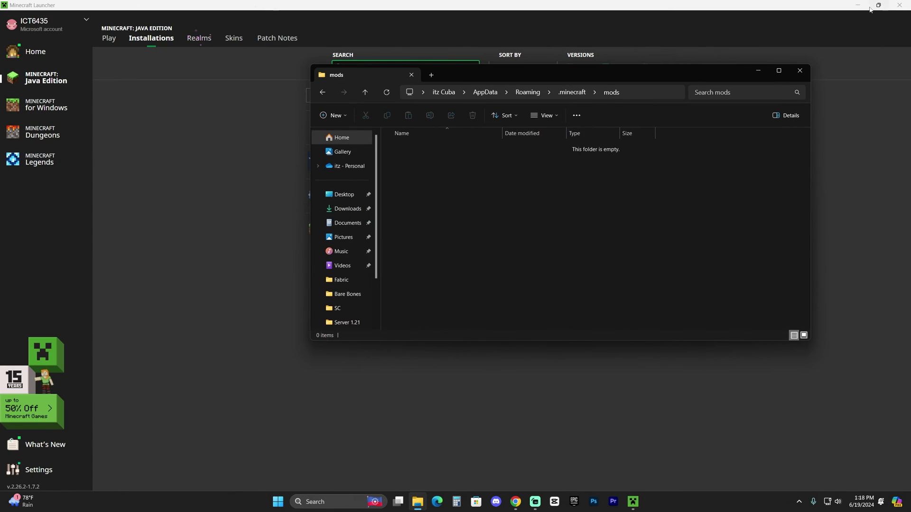
{"action": "left_click", "coordinate": [857, 6]}
{"action": "left_click_drag", "start_coordinate": [686, 71], "coordinate": [663, 206]}
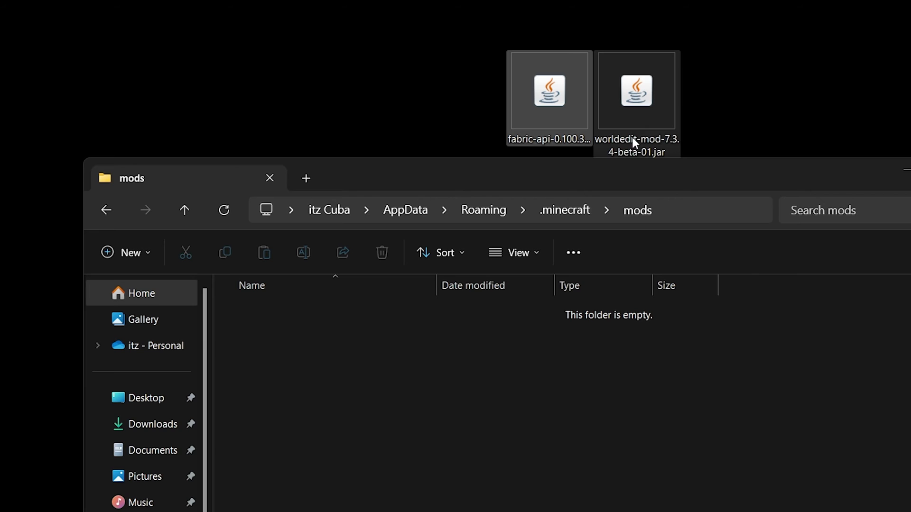
{"action": "left_click_drag", "start_coordinate": [654, 90], "coordinate": [499, 346]}
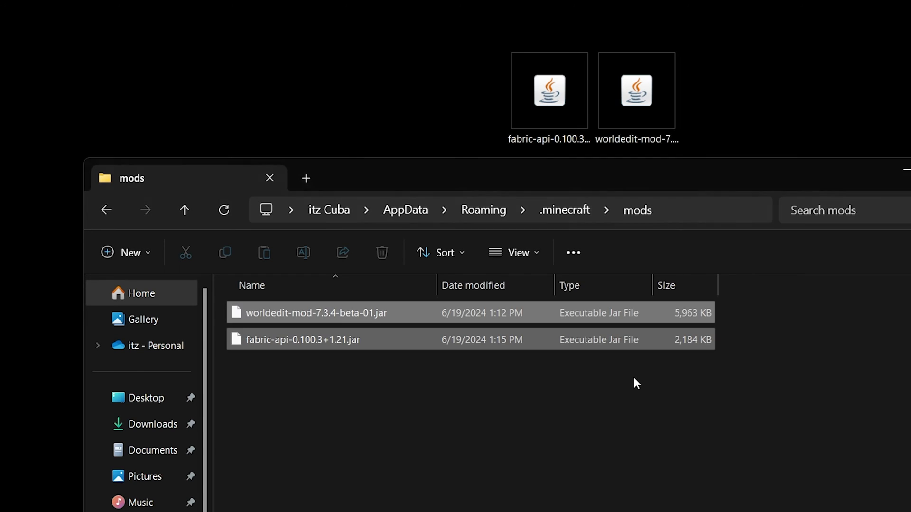
{"action": "left_click_drag", "start_coordinate": [696, 439], "coordinate": [224, 265]}
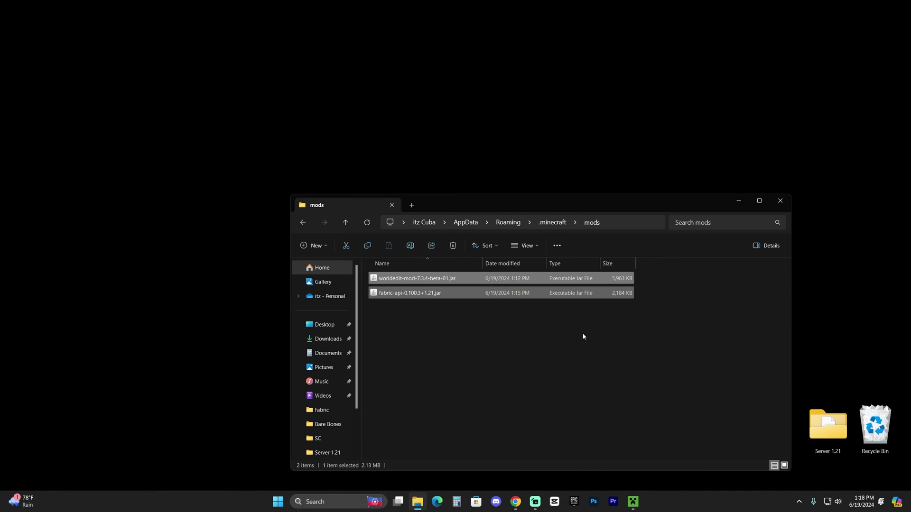
{"action": "left_click", "coordinate": [622, 418]}
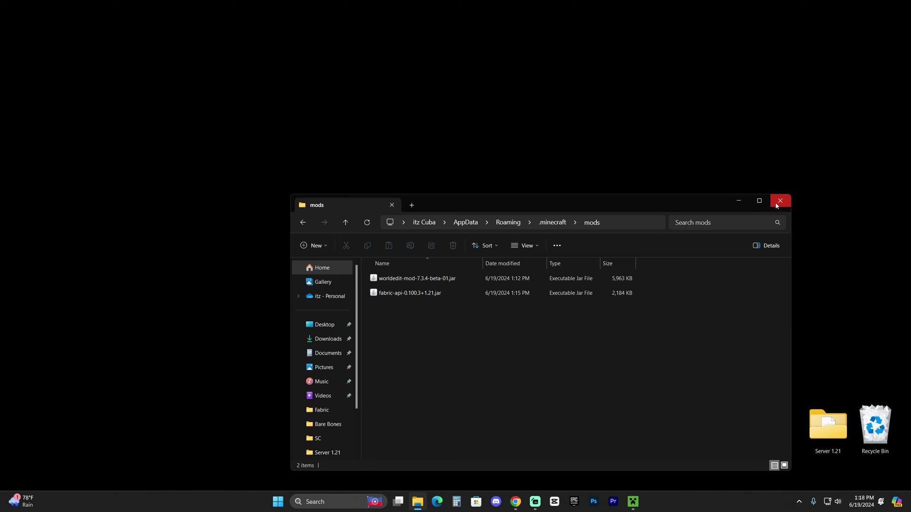
{"action": "left_click_drag", "start_coordinate": [621, 330], "coordinate": [468, 329]}
{"action": "left_click_drag", "start_coordinate": [679, 330], "coordinate": [418, 277]}
{"action": "left_click", "coordinate": [609, 335]}
{"action": "left_click_drag", "start_coordinate": [463, 327], "coordinate": [386, 276]}
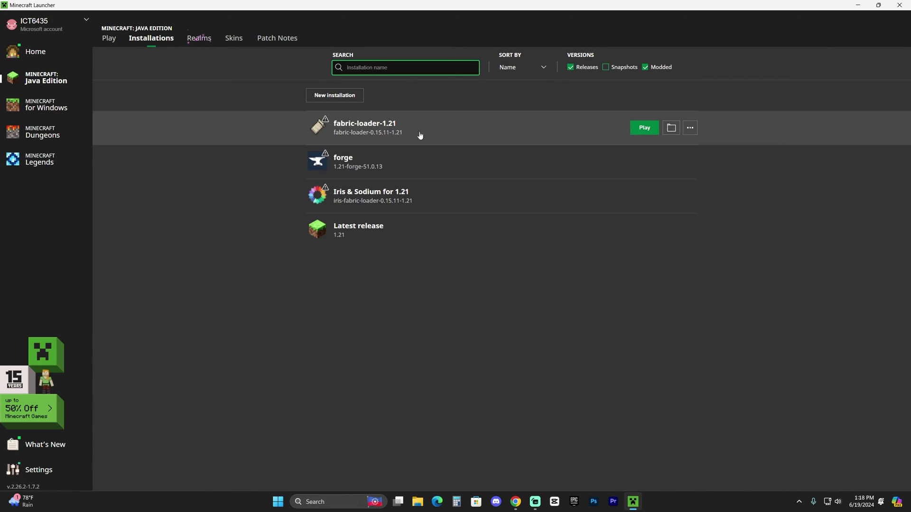
Launch the game with the fabric-loader-1.21 installation and open the singleplayer Apex Hosting world dated 6/18/24
{"action": "left_click", "coordinate": [638, 129]}
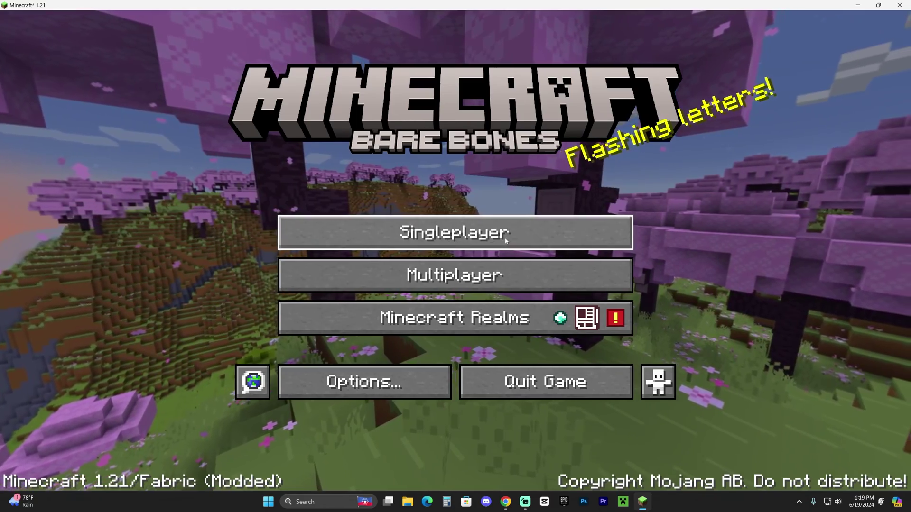
{"action": "left_click", "coordinate": [504, 238]}
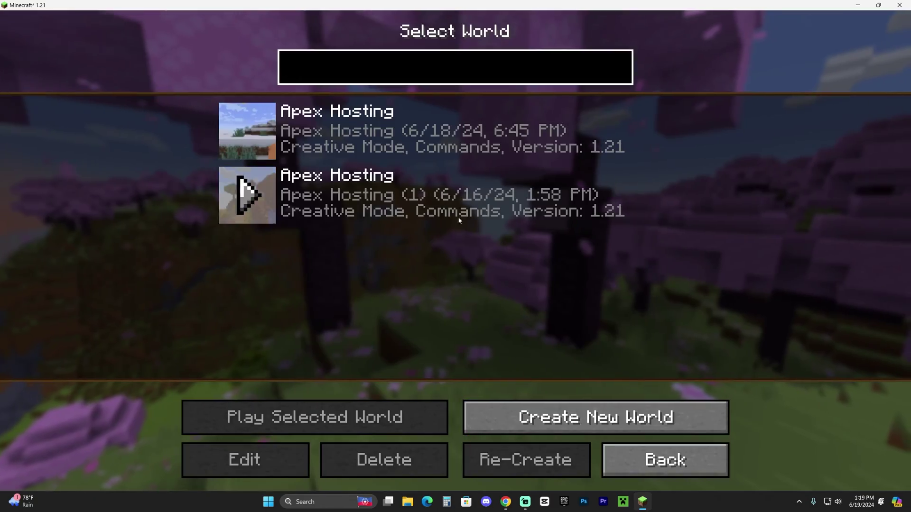
{"action": "left_click", "coordinate": [245, 130]}
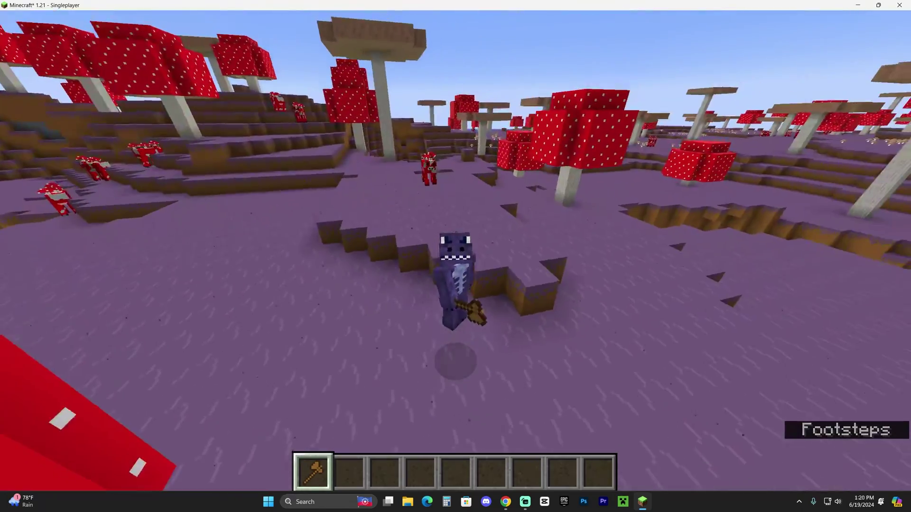
{"action": "key", "text": "w"}
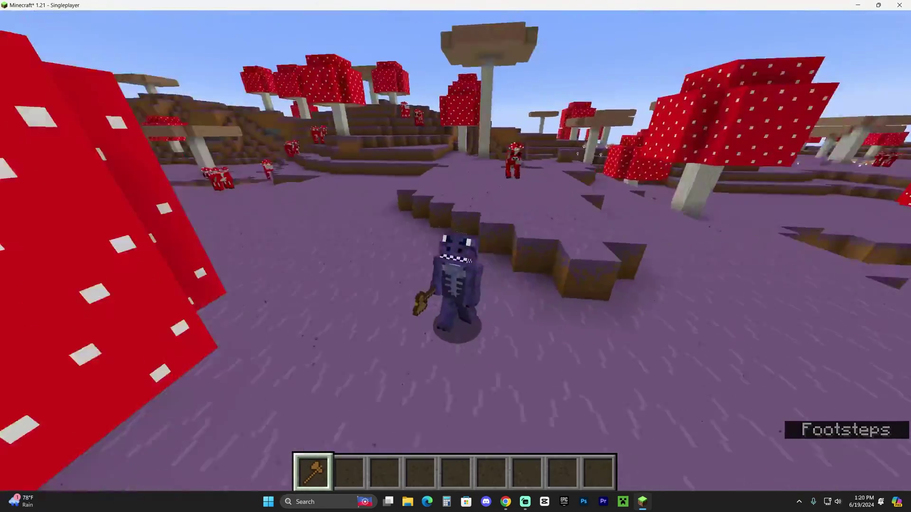
{"action": "key", "text": "space"}
{"action": "key", "text": "space"}
{"action": "key", "text": "w"}
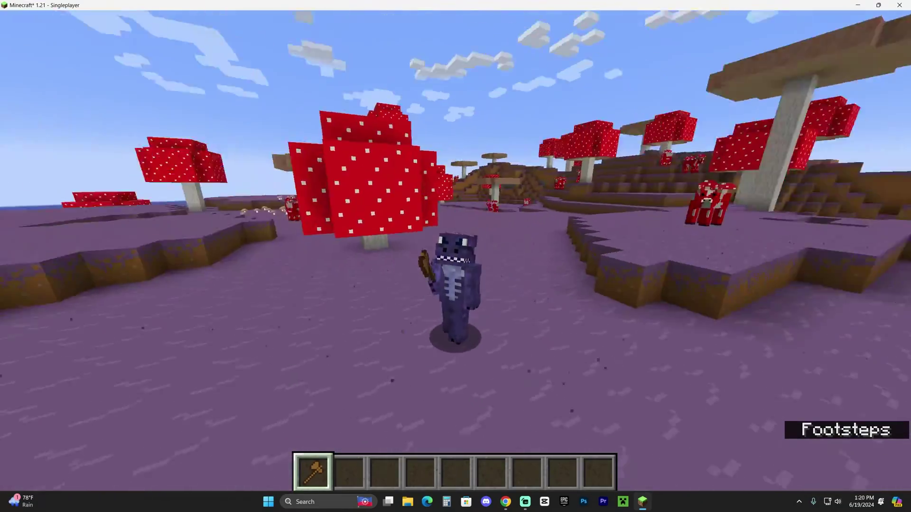
{"action": "key", "text": "space"}
{"action": "key", "text": "w"}
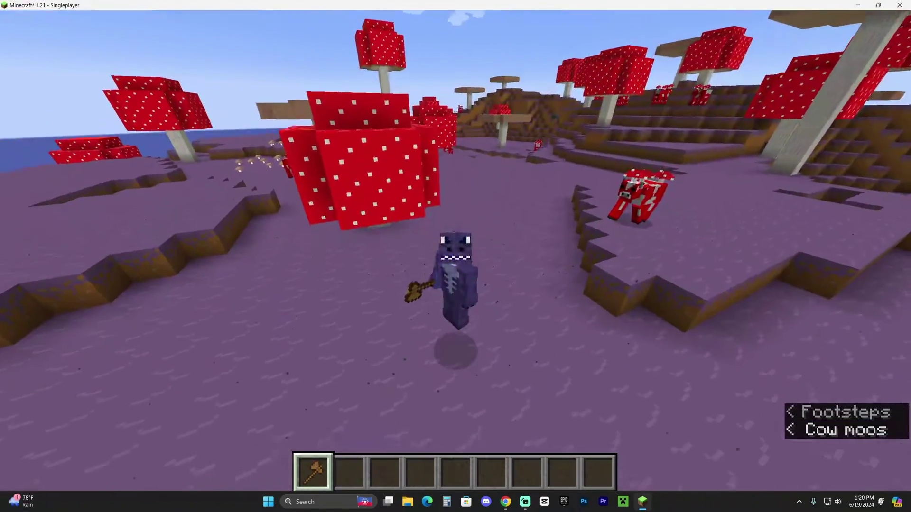
Test that WorldEdit commands are available by running //brush in the chat
{"action": "key", "text": "t"}
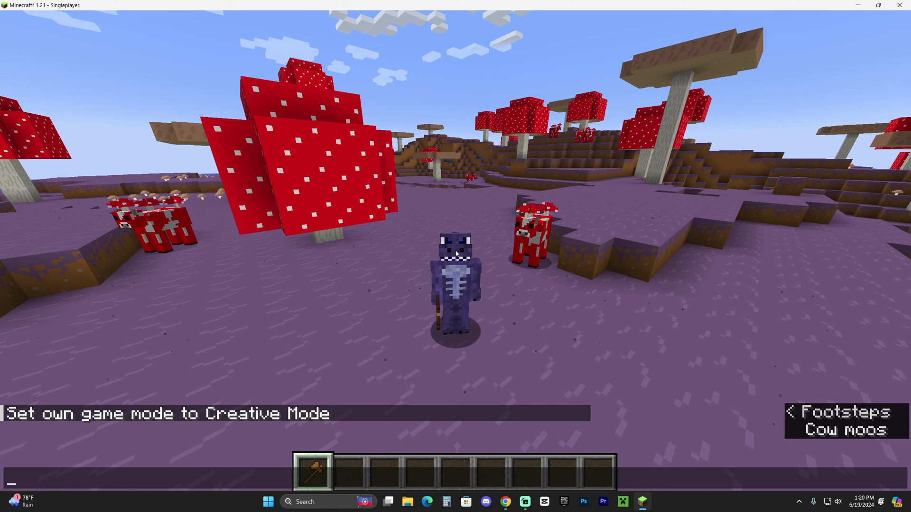
{"action": "type", "text": "//"}
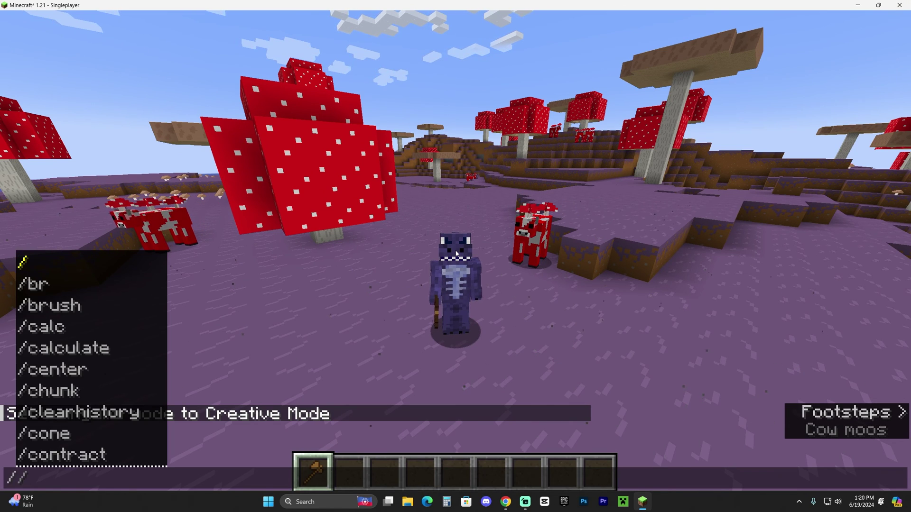
{"action": "type", "text": "brush"}
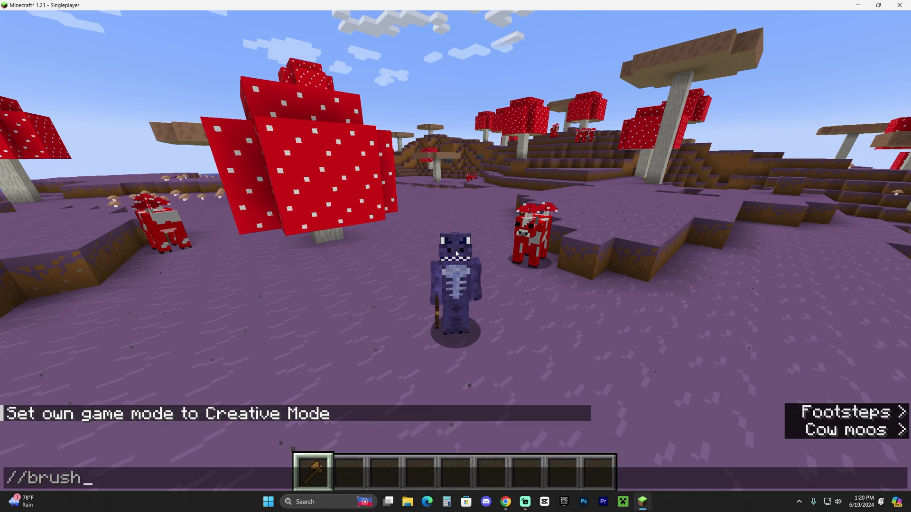
{"action": "key", "text": "Return"}
Switch to first-person view and mark a region with the wooden axe, second position (1478, 70, -563) and first position (1485, 69, -574)
{"action": "key", "text": "F5"}
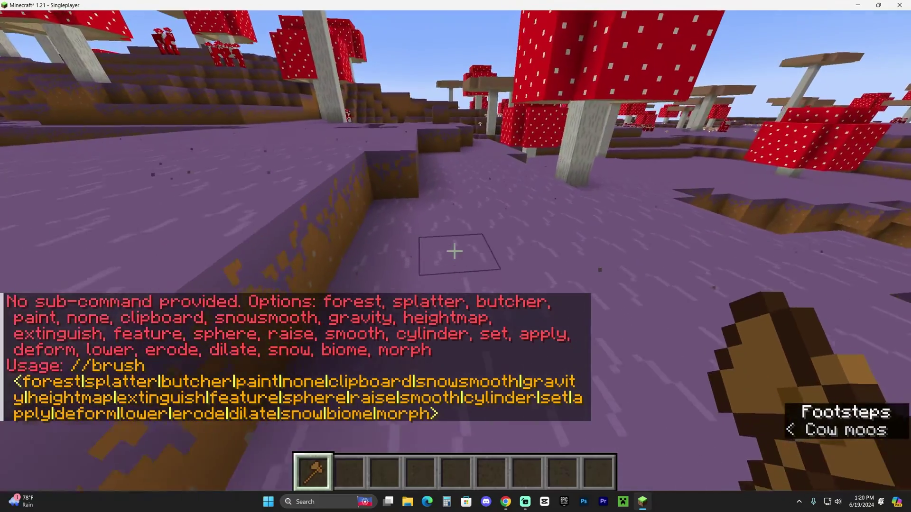
{"action": "right_click", "coordinate": [453, 251]}
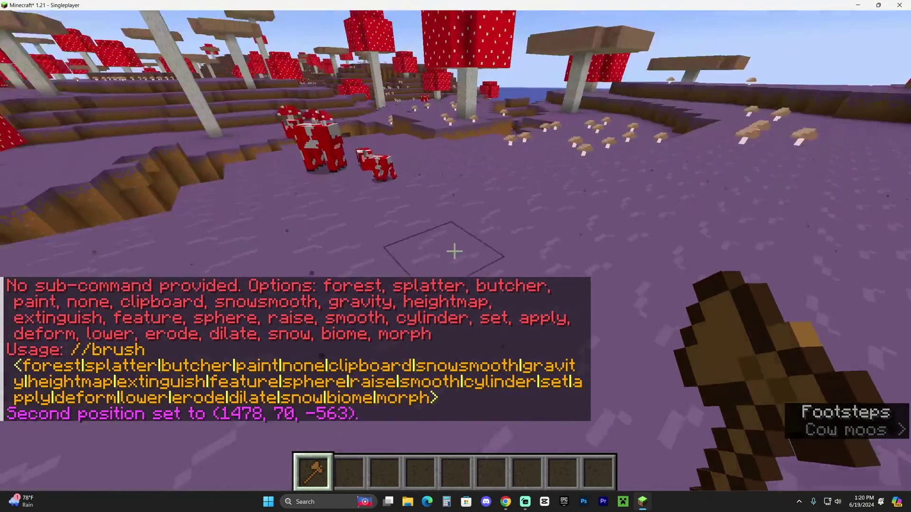
{"action": "key", "text": "w"}
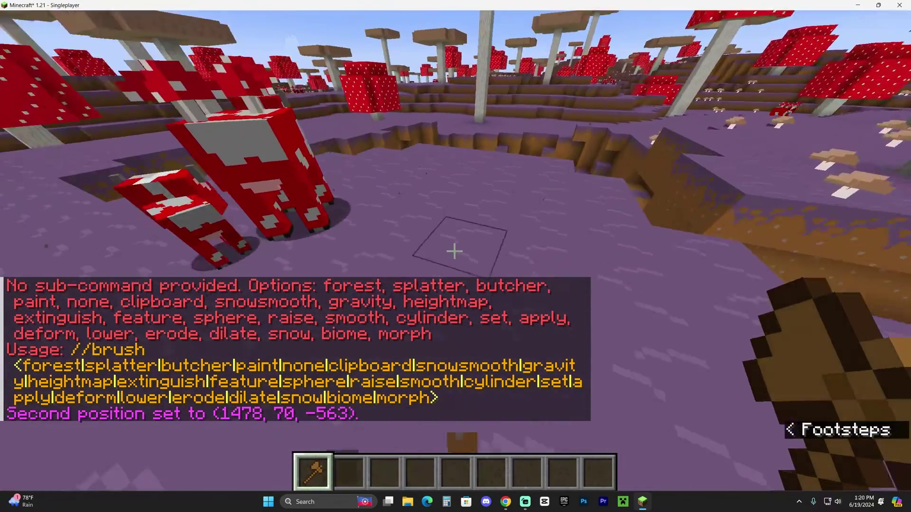
{"action": "left_click", "coordinate": [454, 251]}
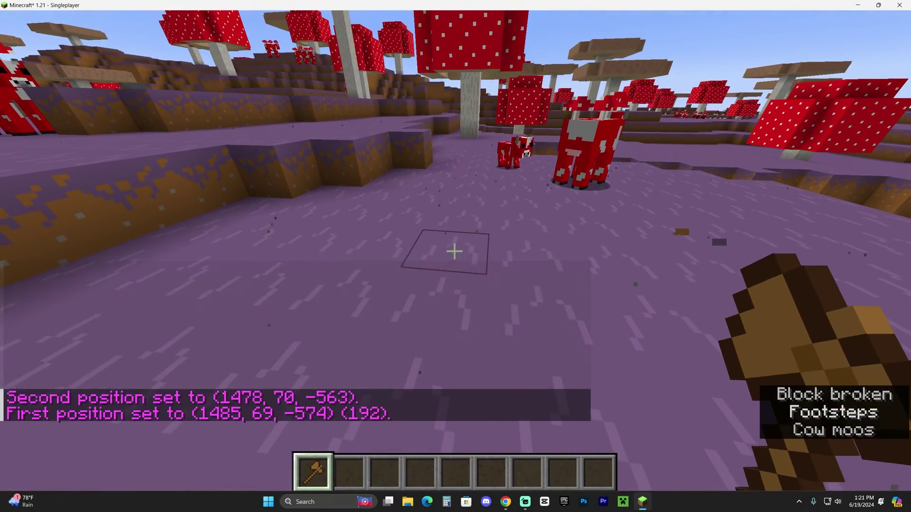
Replace the selected region's ground with bright cyan blocks using a //replace command with a ! mask, and view it in third person
{"action": "key", "text": "t"}
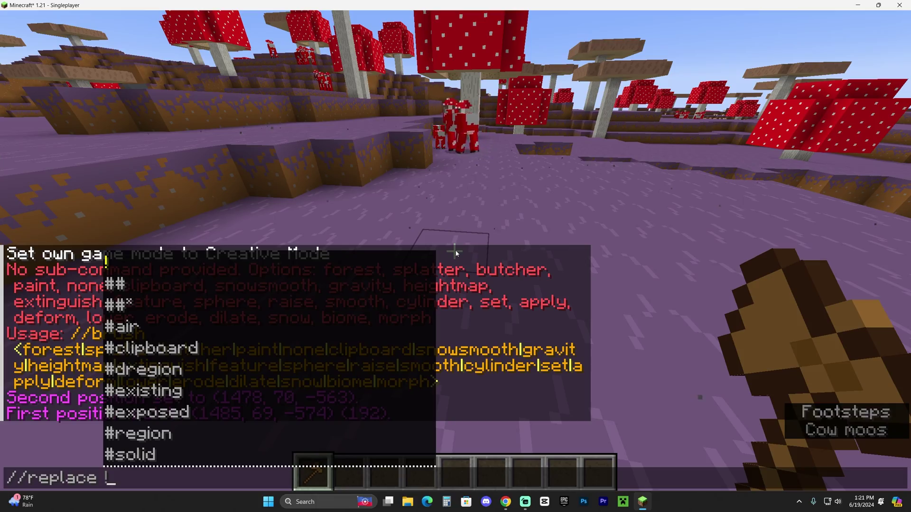
{"action": "key", "text": "Return"}
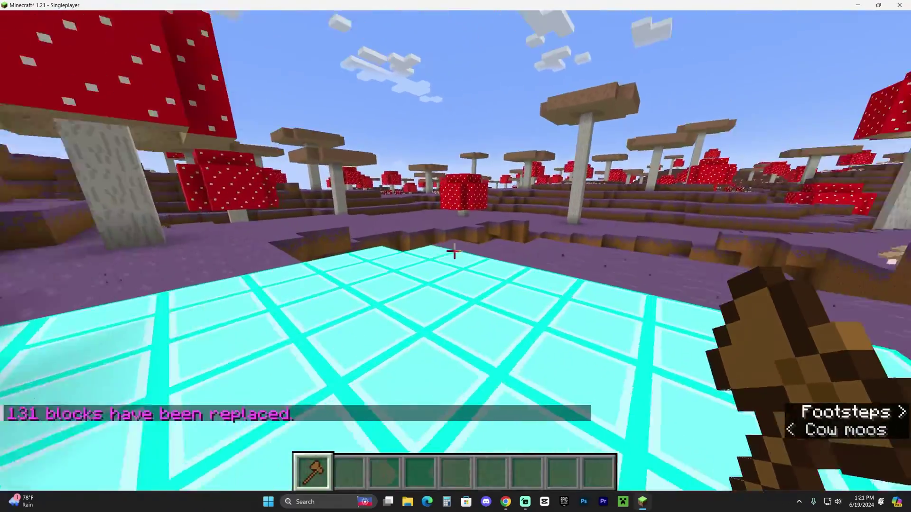
{"action": "key", "text": "F5"}
{"action": "key", "text": "F5"}
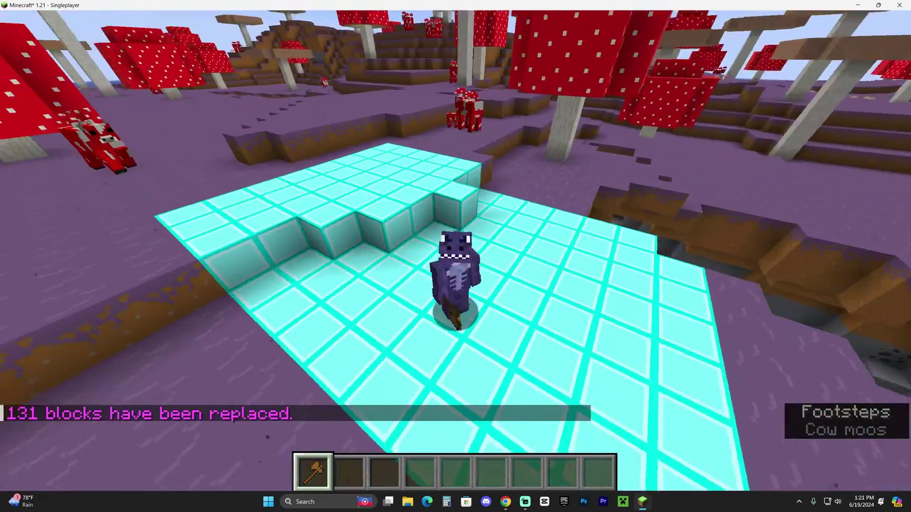